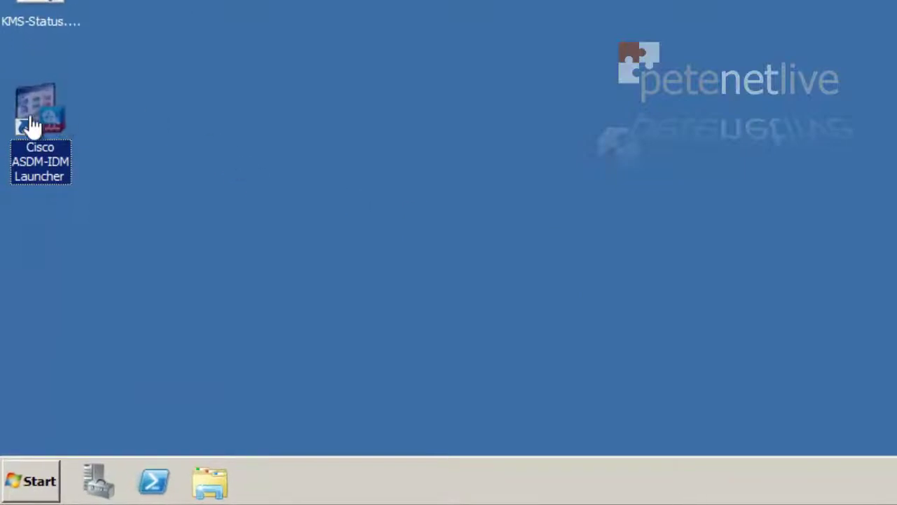
# - Launch Cisco ASDM-IDM Launcher and log in to 172.16.254.240 with the firewall password
pyautogui.rightClick(38, 106)
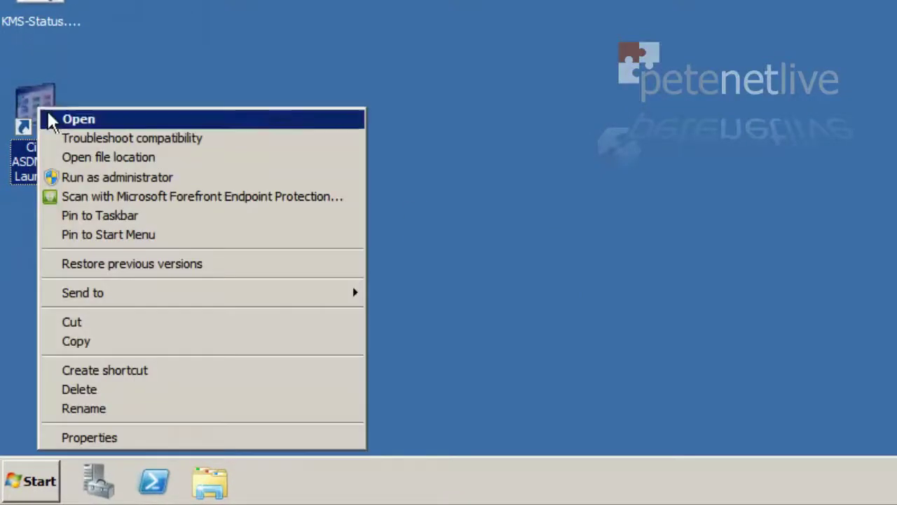
pyautogui.click(48, 114)
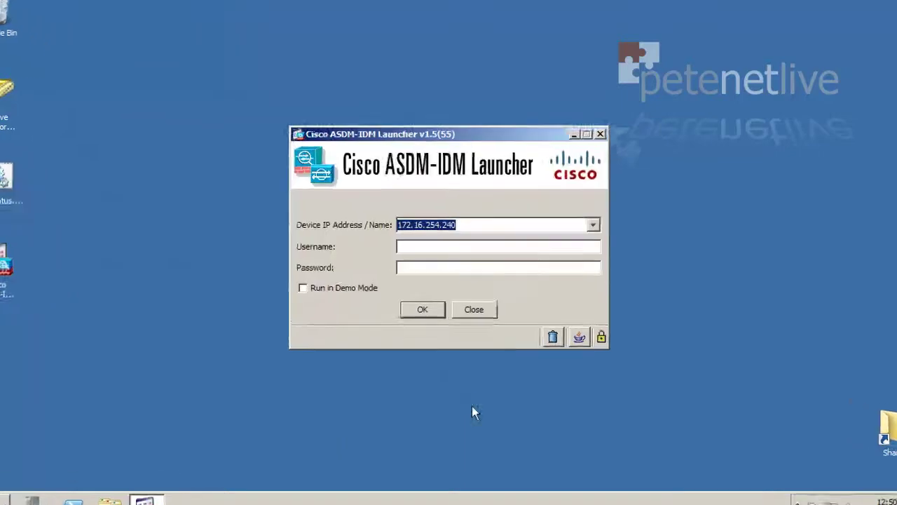
pyautogui.click(399, 307)
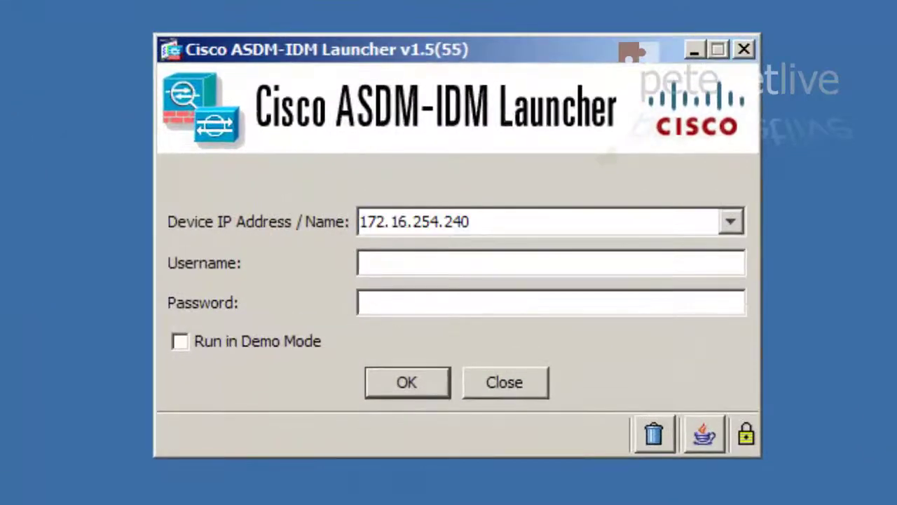
pyautogui.write('*******')
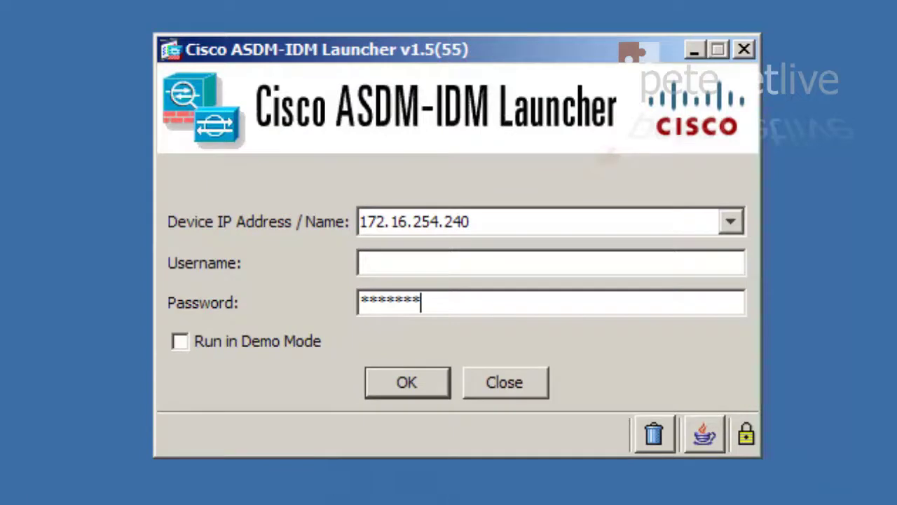
pyautogui.press('Return')
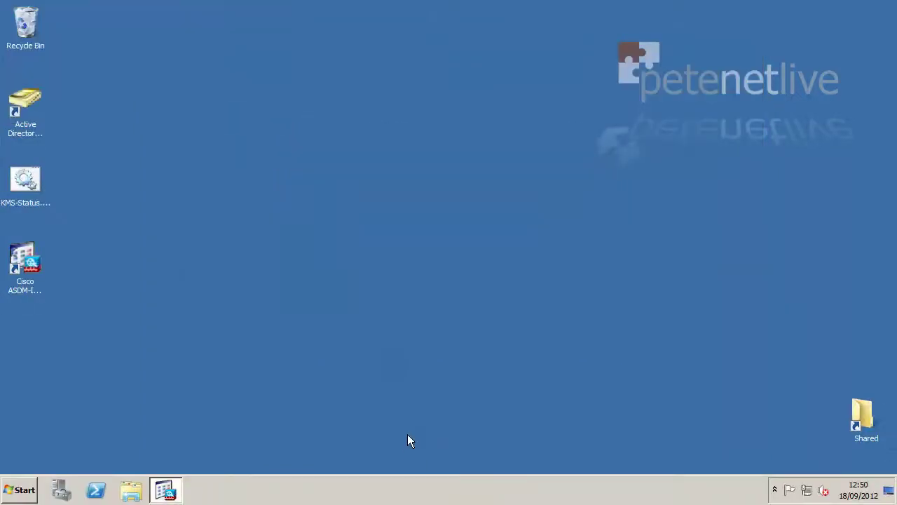
# - Under Remote Access VPN > AAA Server Groups, add the RADIUS server group PNL-RADIUS
pyautogui.click(170, 492)
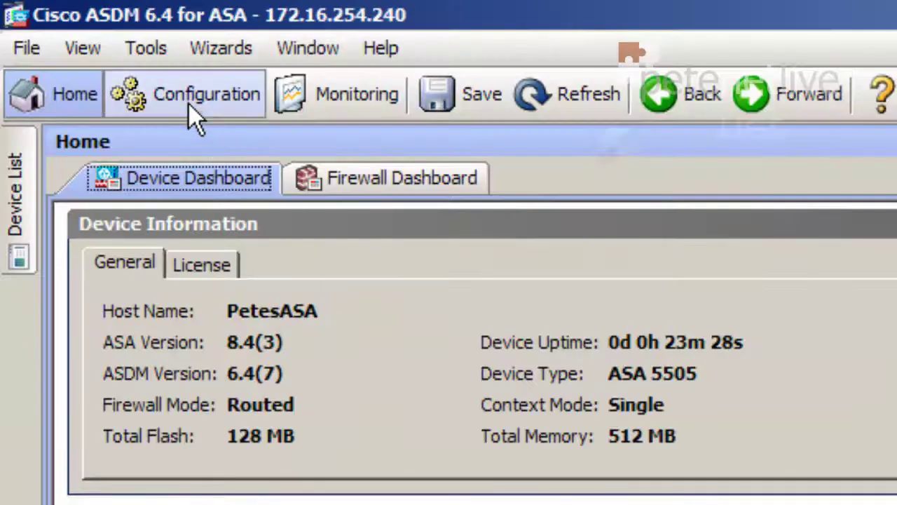
pyautogui.click(188, 105)
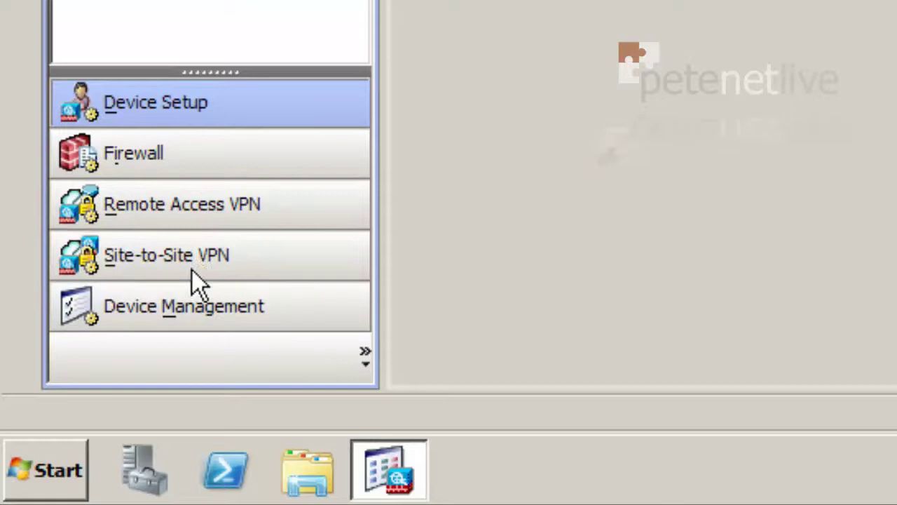
pyautogui.click(185, 221)
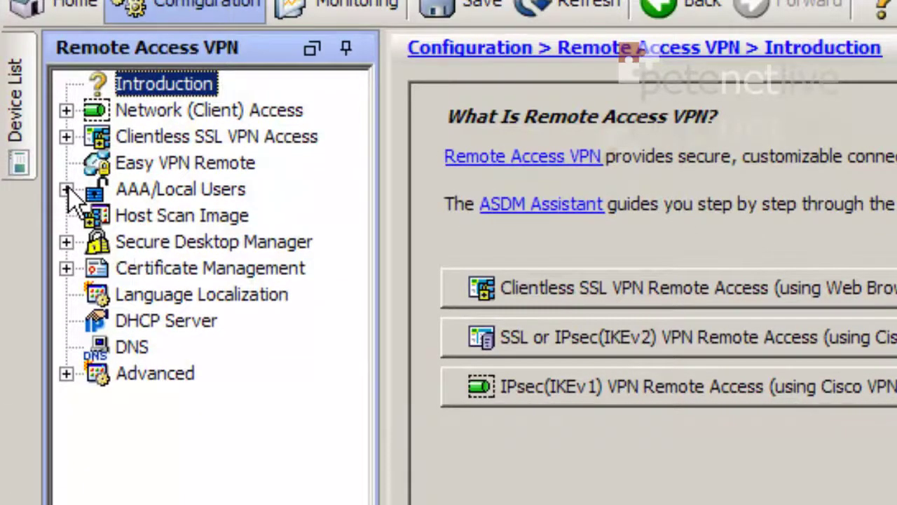
pyautogui.click(66, 189)
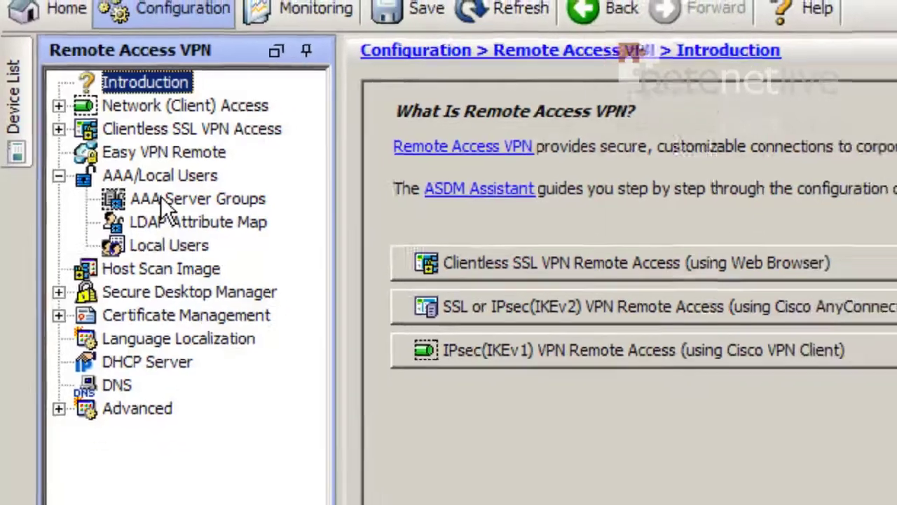
pyautogui.click(166, 201)
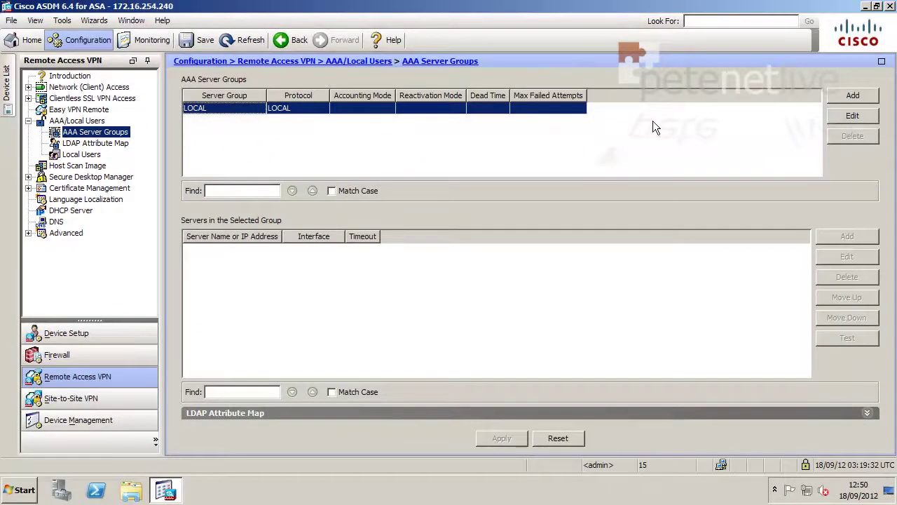
pyautogui.click(848, 97)
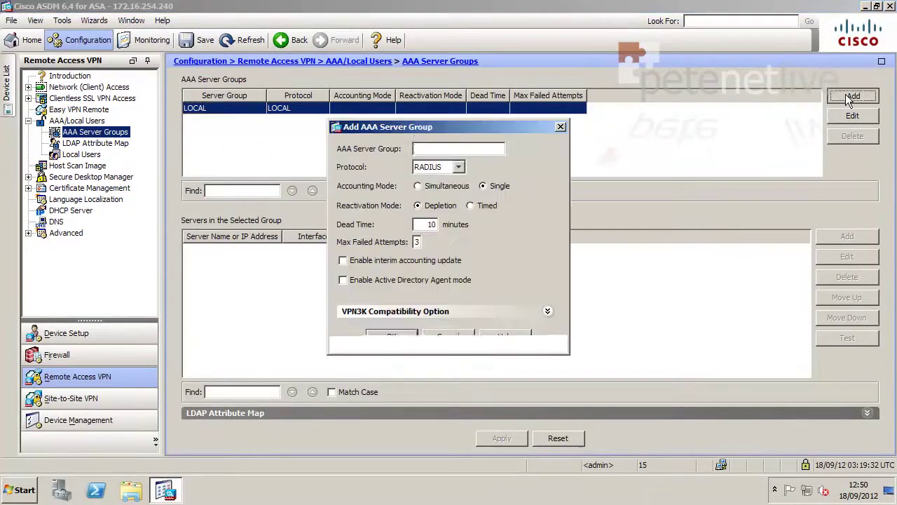
pyautogui.write('PNL')
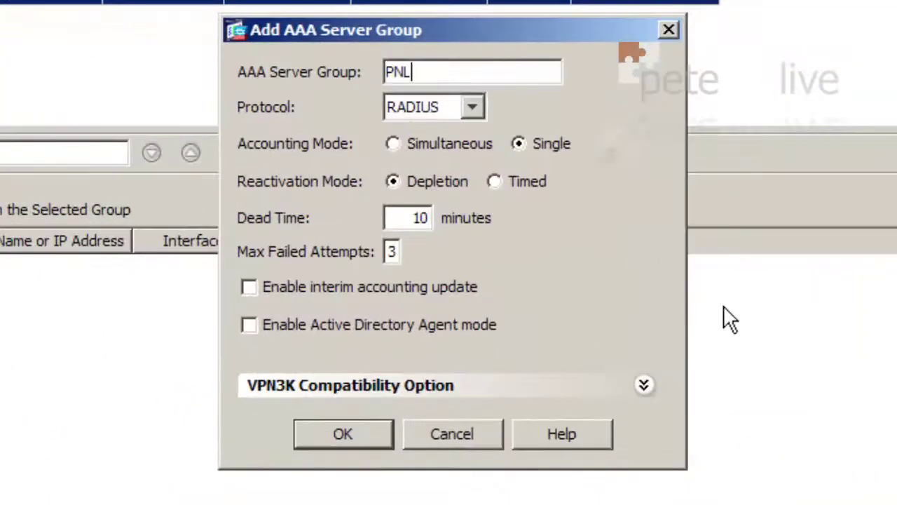
pyautogui.write('-RADI')
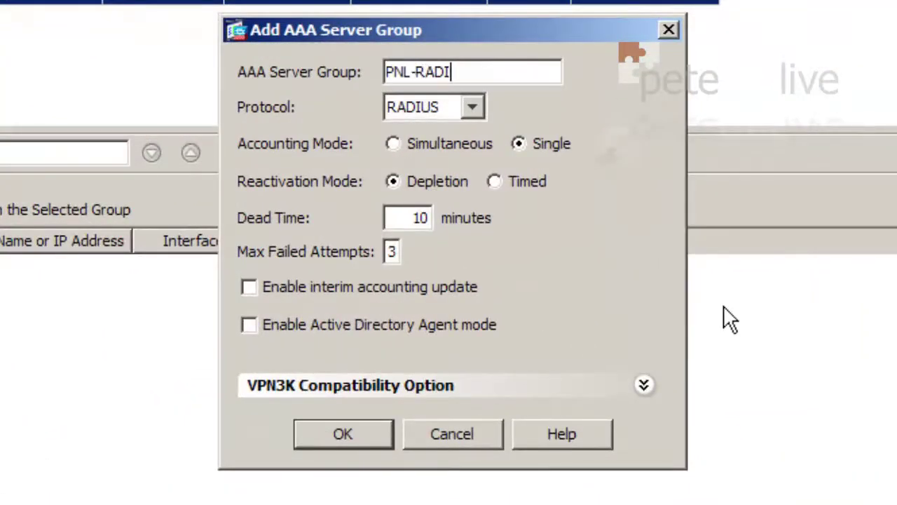
pyautogui.write('US')
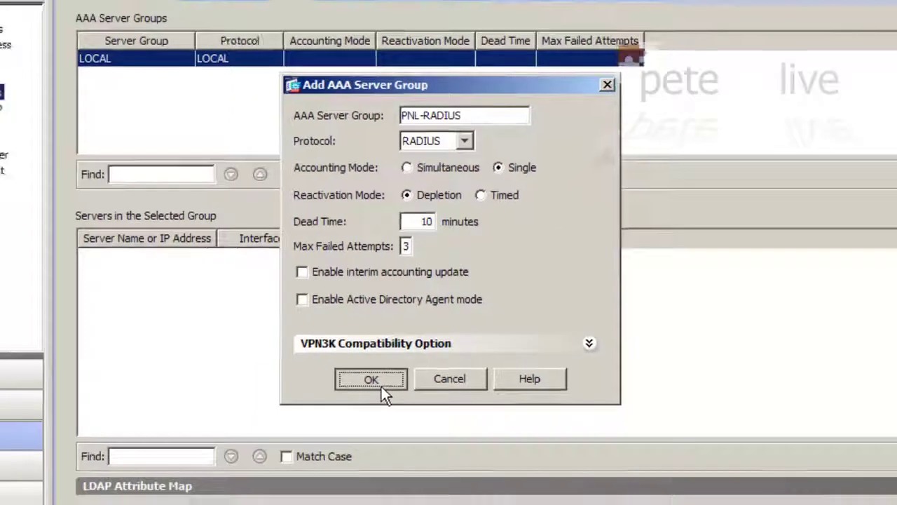
pyautogui.click(347, 436)
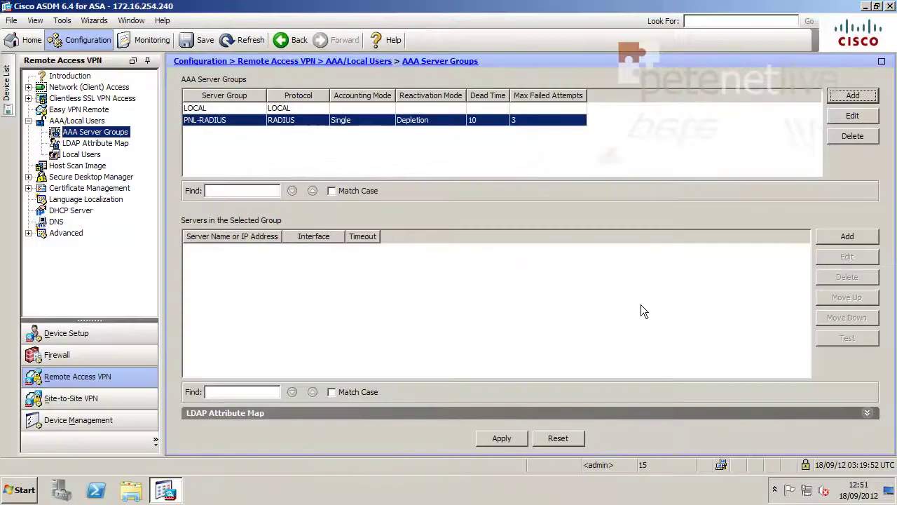
# - Add RADIUS server 172.16.254.181 with a shared secret to PNL-RADIUS, then apply and send to the ASA
pyautogui.click(847, 236)
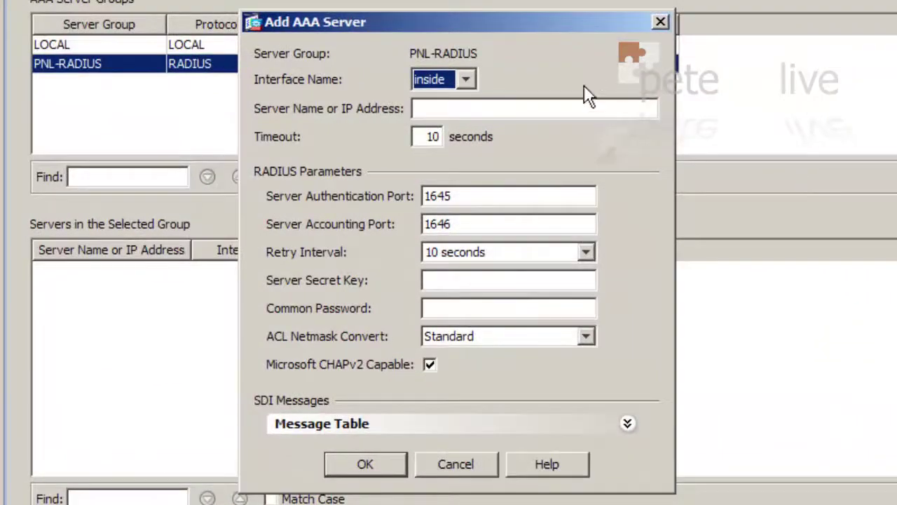
pyautogui.click(580, 110)
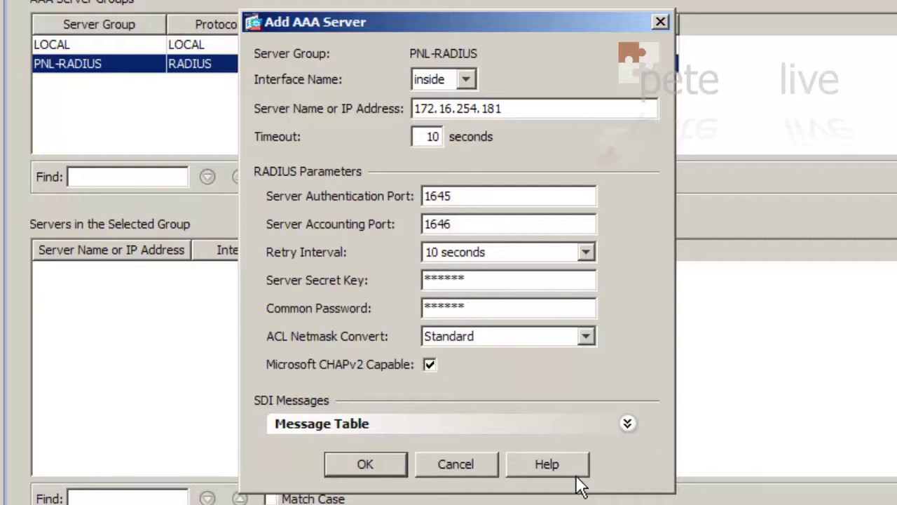
pyautogui.click(377, 462)
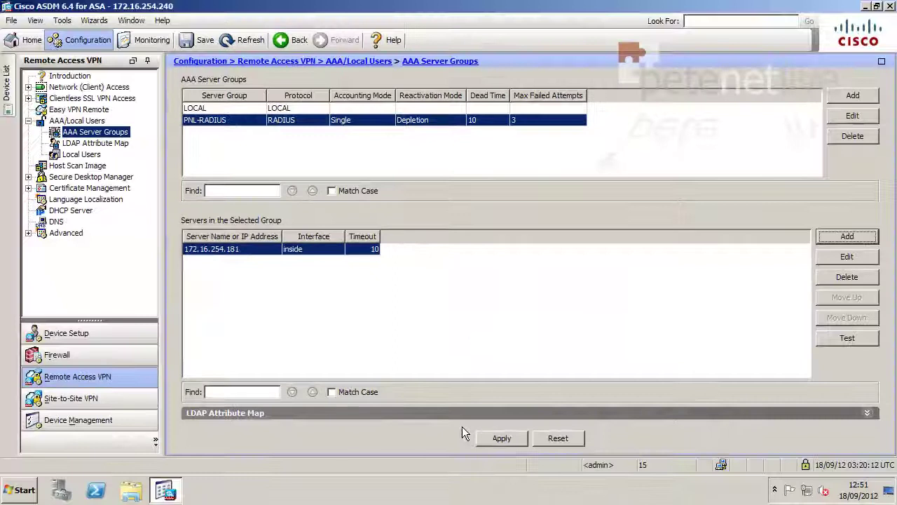
pyautogui.click(494, 438)
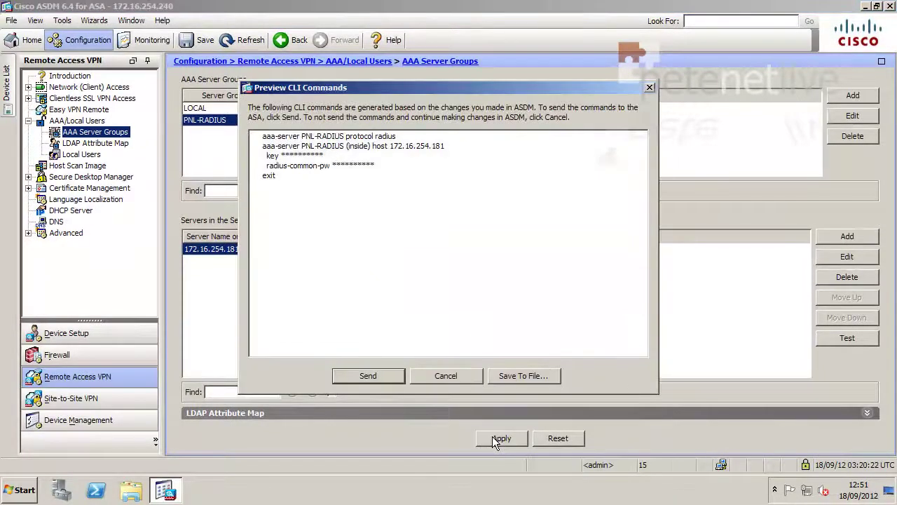
pyautogui.click(365, 370)
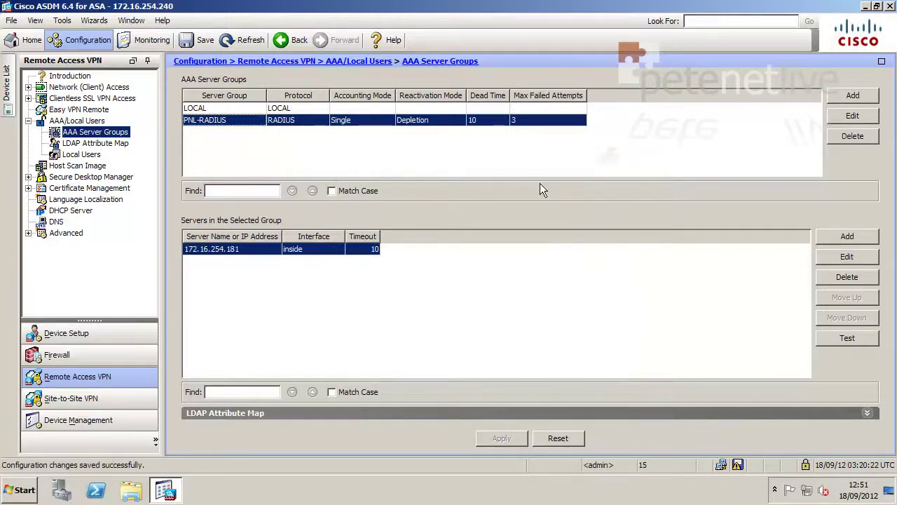
# - Minimize ASDM and expand Roles in Server Manager on PNL-DC
pyautogui.click(866, 7)
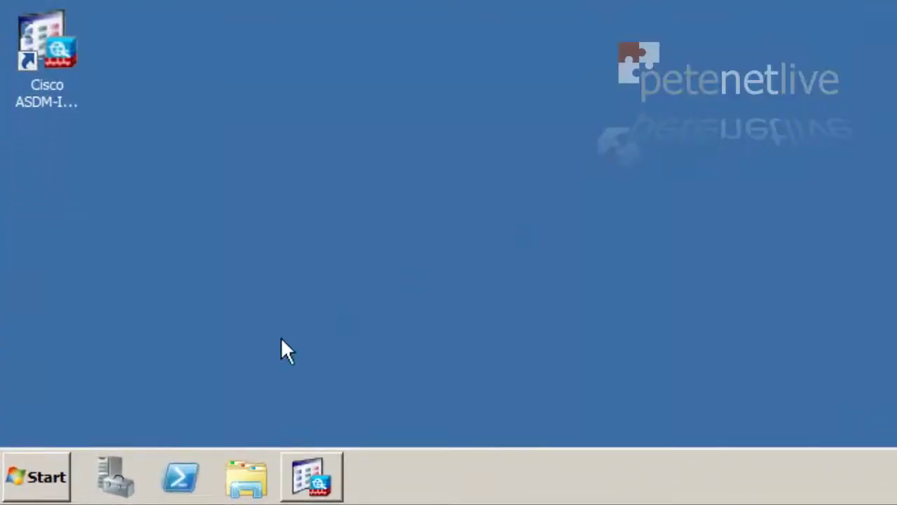
pyautogui.click(113, 464)
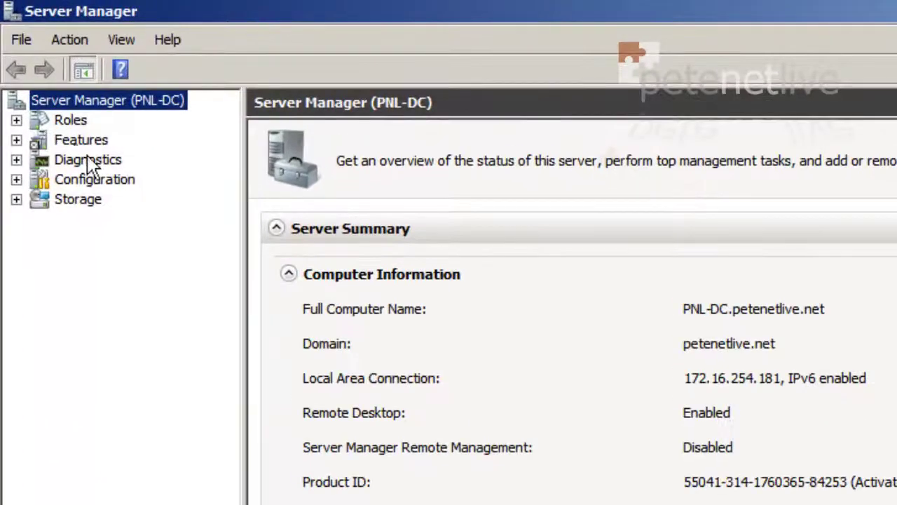
pyautogui.click(16, 120)
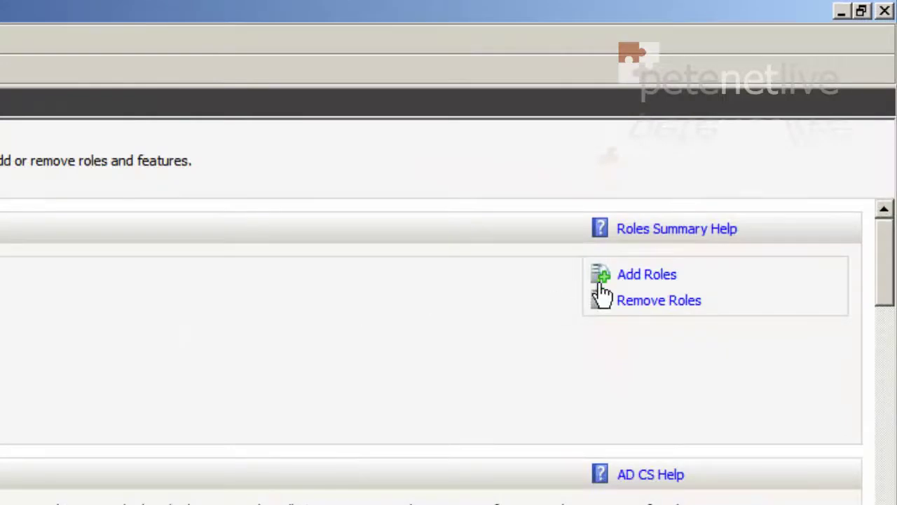
# - Install the Network Policy and Access Services role with the Network Policy Server role service
pyautogui.click(639, 277)
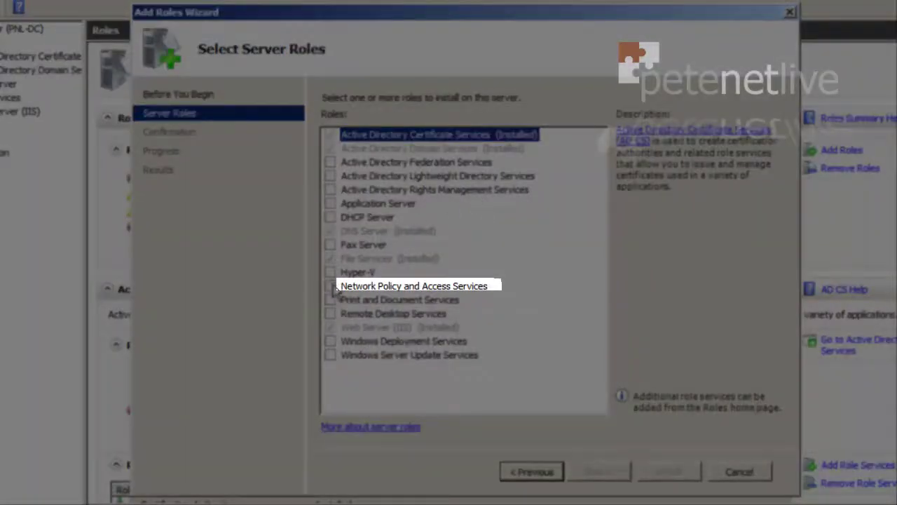
pyautogui.click(330, 286)
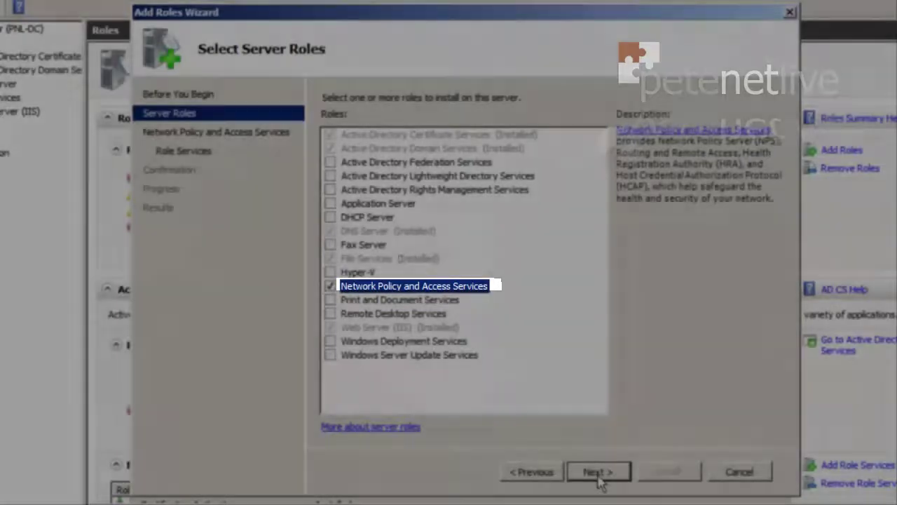
pyautogui.click(597, 473)
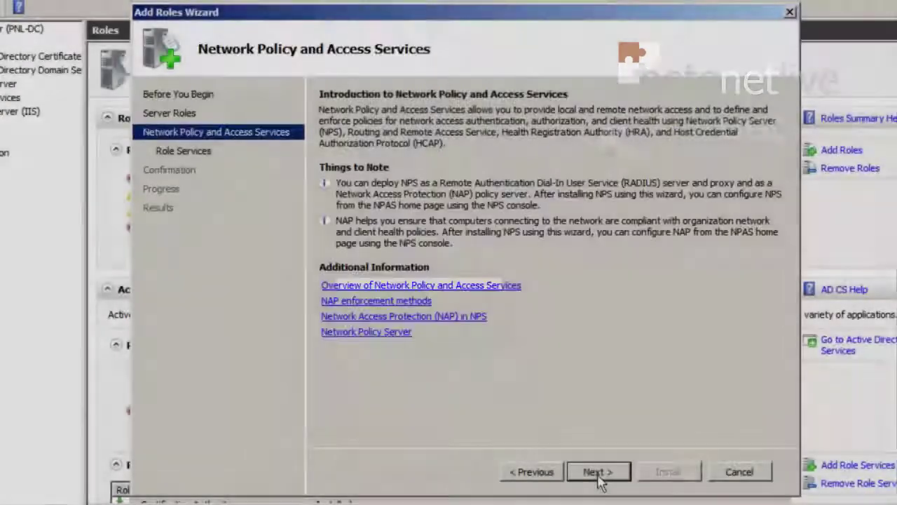
pyautogui.click(598, 472)
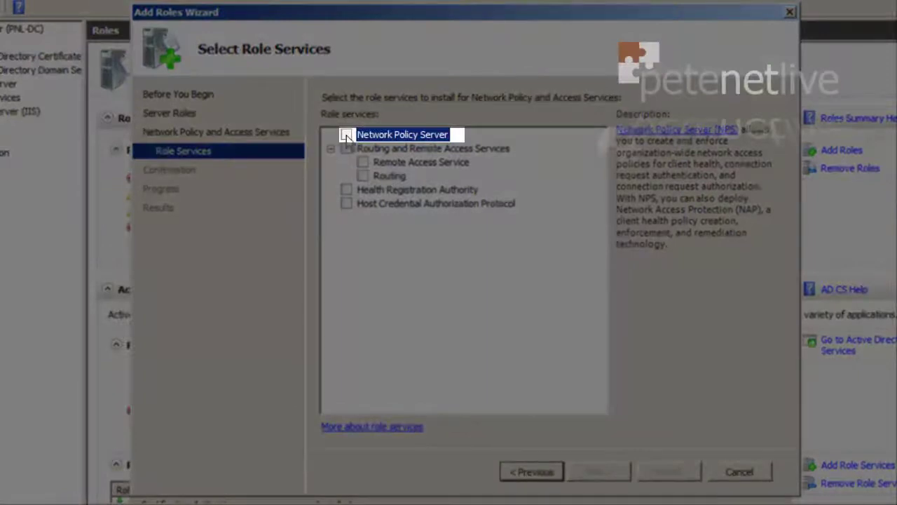
pyautogui.click(346, 134)
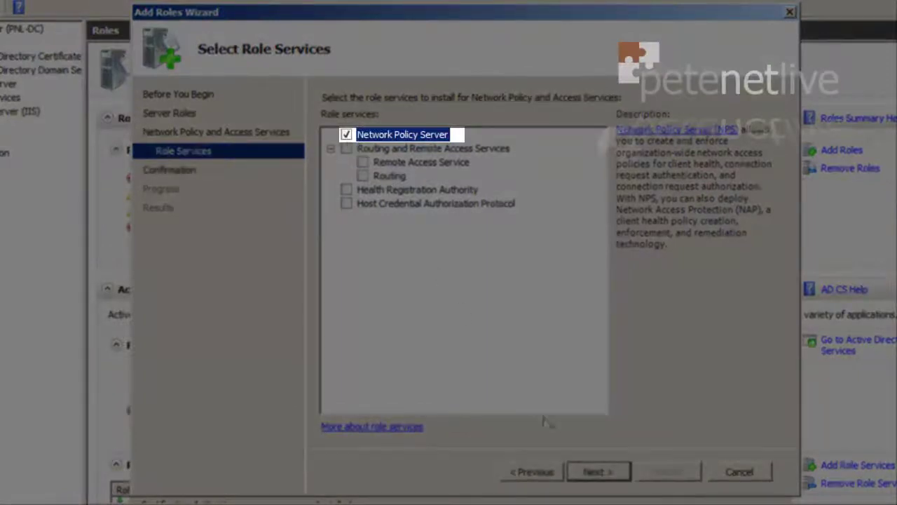
pyautogui.click(591, 472)
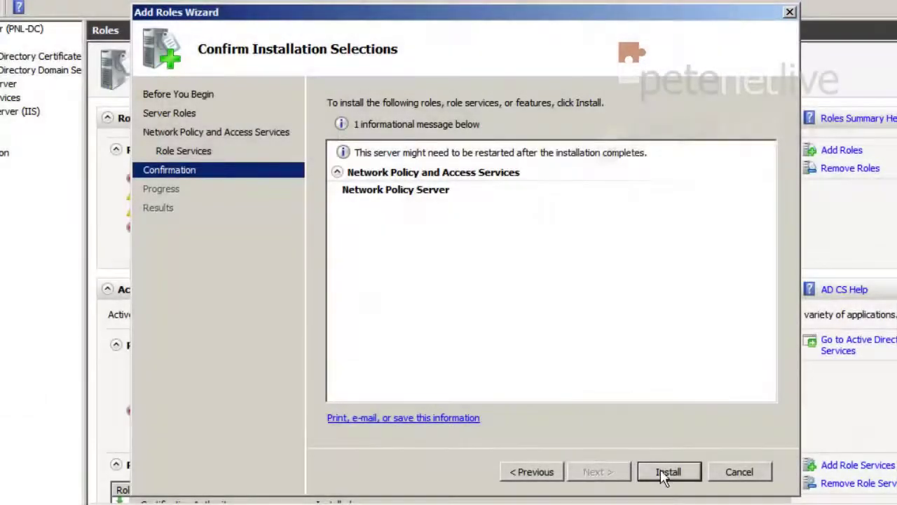
pyautogui.click(667, 471)
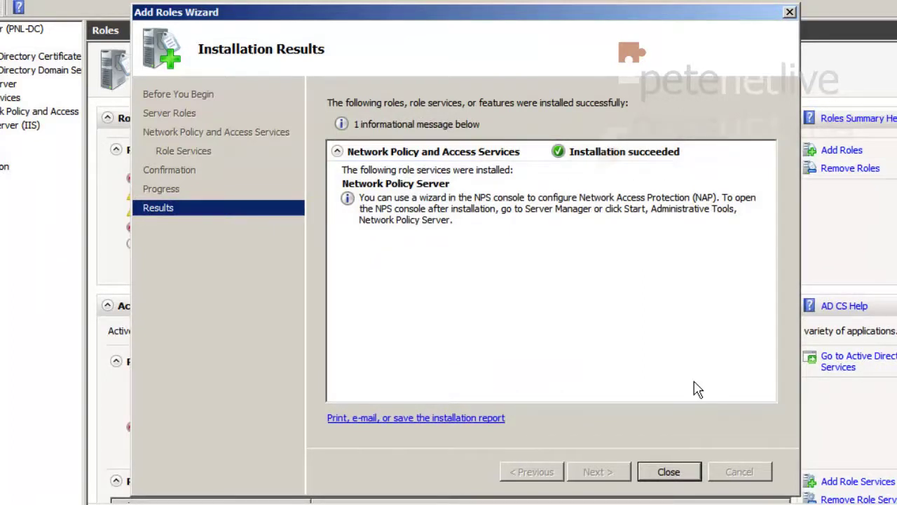
pyautogui.click(673, 473)
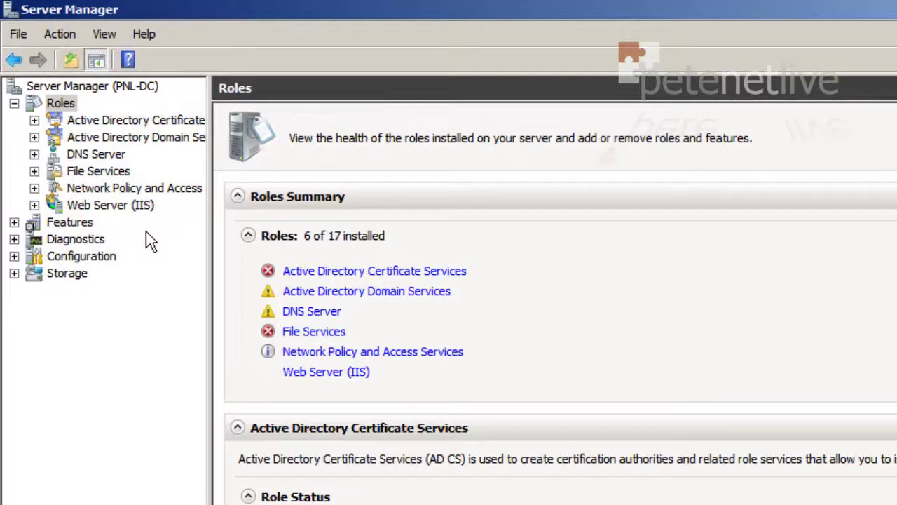
# - Register NPS (Local) in Active Directory to read users' dial-in properties from petenetlive.net
pyautogui.click(35, 188)
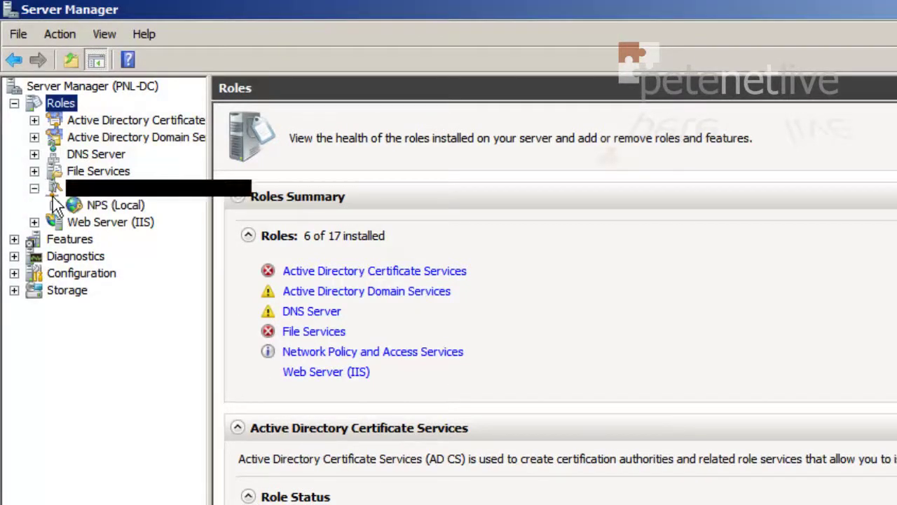
pyautogui.click(95, 207)
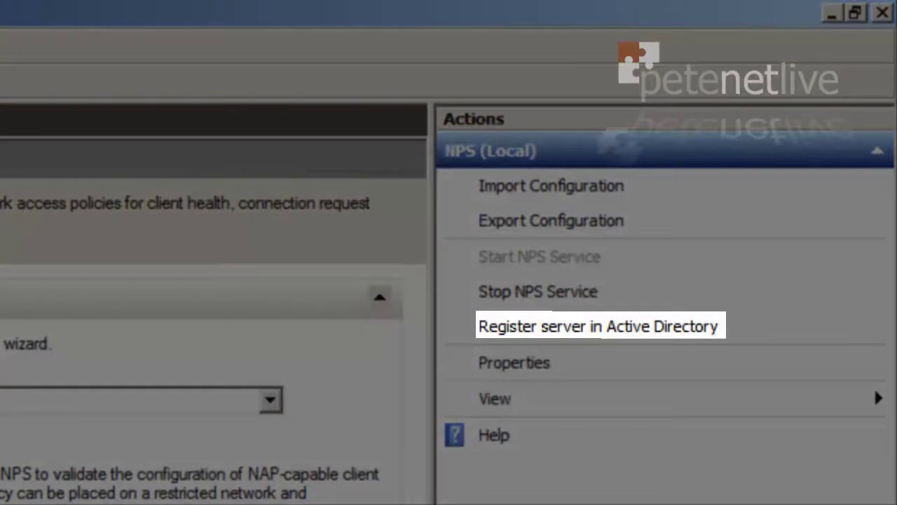
pyautogui.click(556, 326)
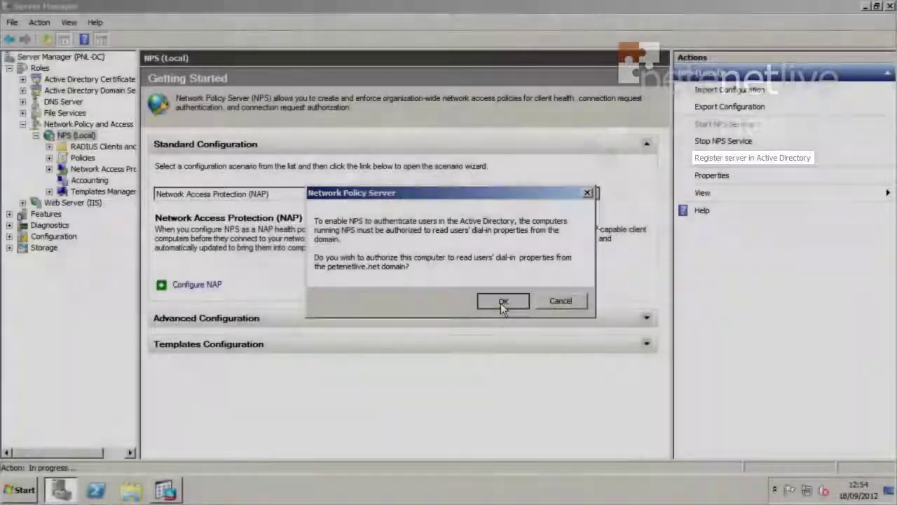
pyautogui.click(500, 303)
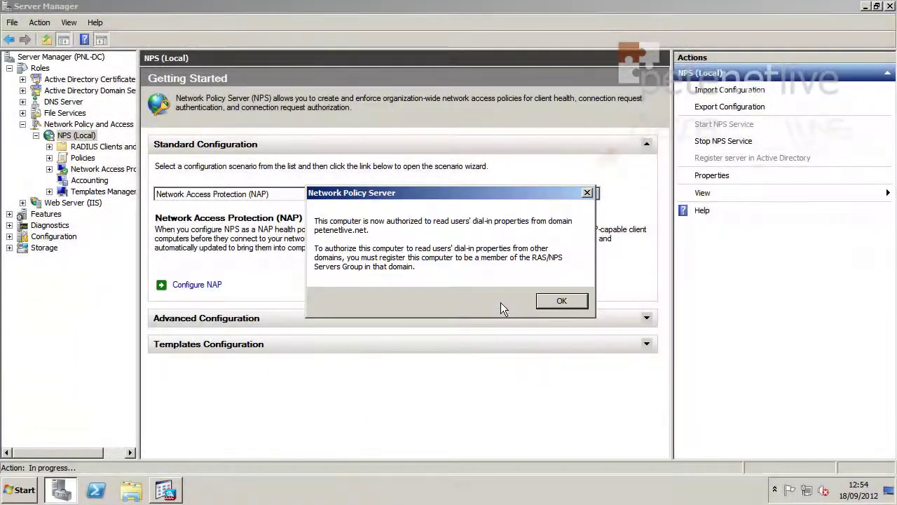
pyautogui.click(561, 303)
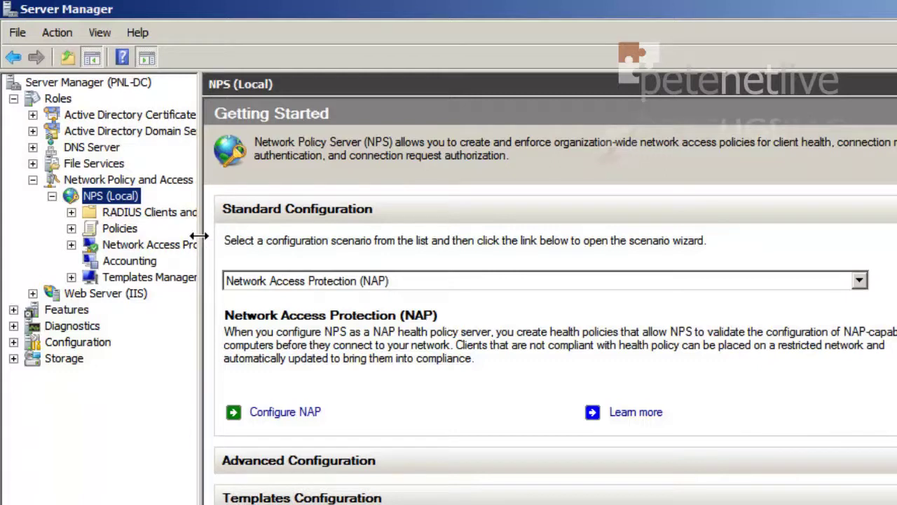
# - Add RADIUS client Cisco-ASA at 172.16.254.240 with a manually entered shared secret
pyautogui.moveTo(199, 237); pyautogui.dragTo(276, 242)
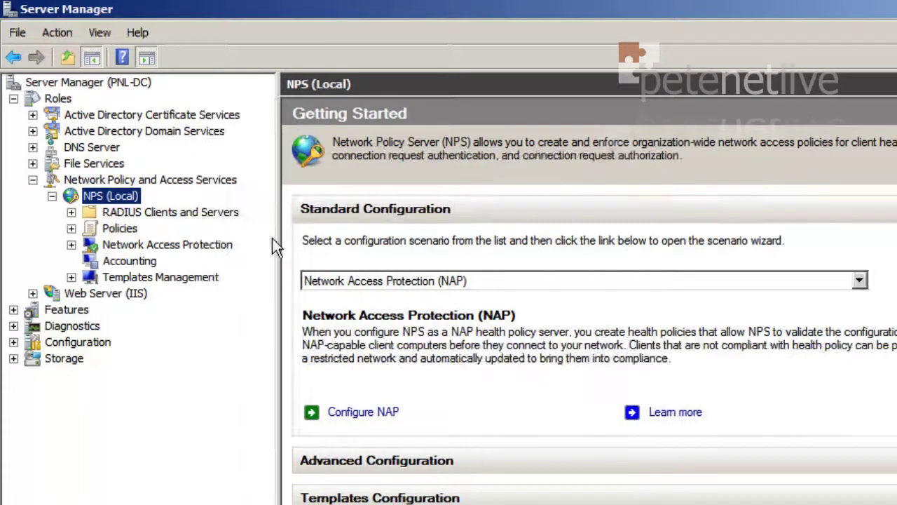
pyautogui.click(70, 212)
pyautogui.click(139, 232)
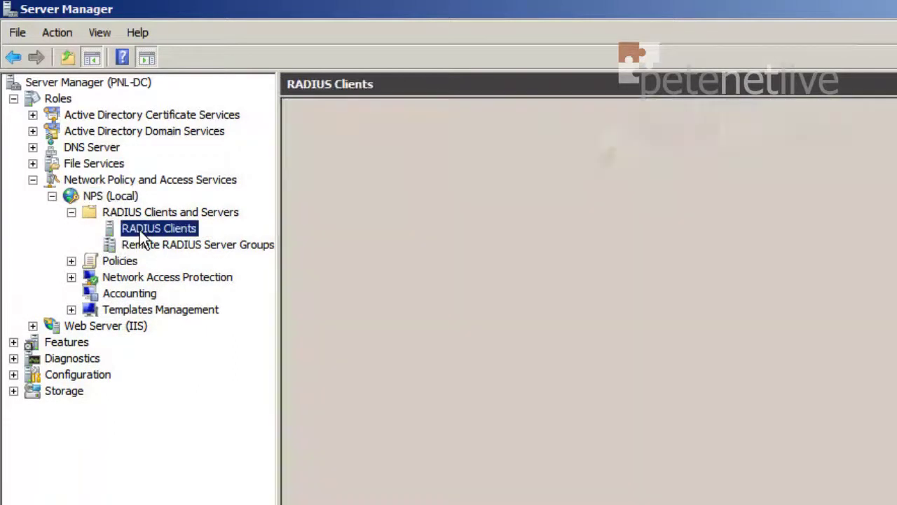
pyautogui.rightClick(186, 230)
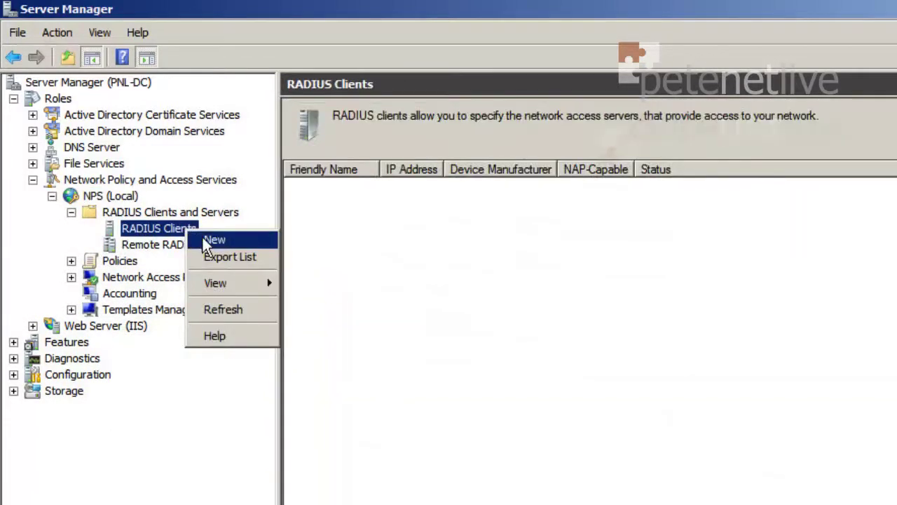
pyautogui.click(204, 240)
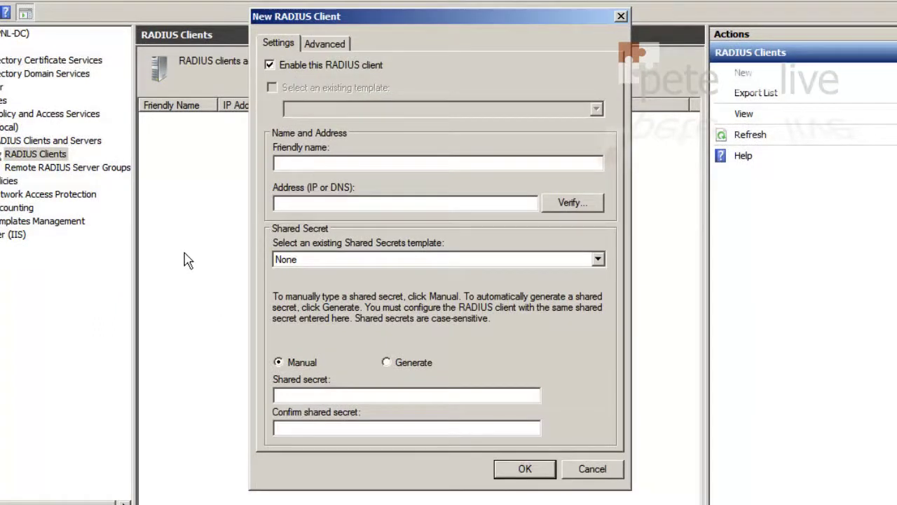
pyautogui.write('Cisco-ASA')
pyautogui.write('172.16.254.240')
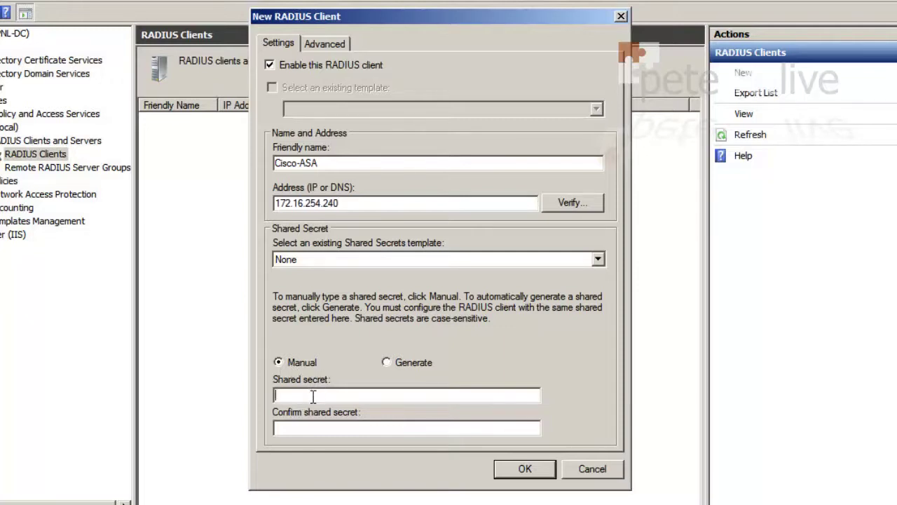
pyautogui.write('p')
pyautogui.click(522, 468)
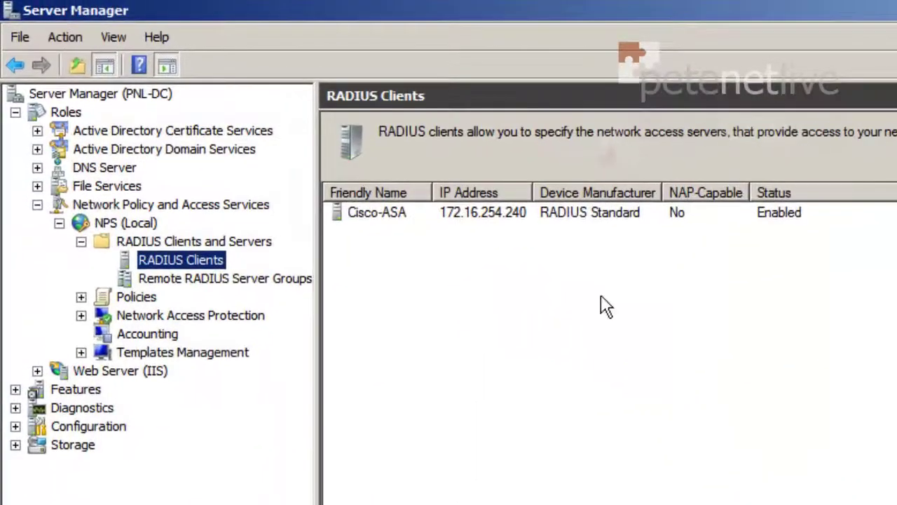
# - Check the Cisco-ASA client entry, then show the Connection Request Policies under Policies
pyautogui.click(491, 222)
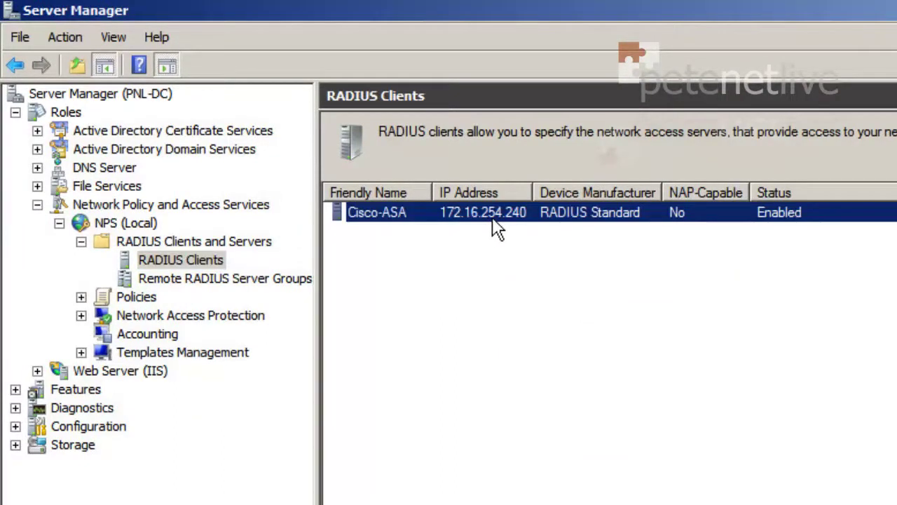
pyautogui.click(81, 297)
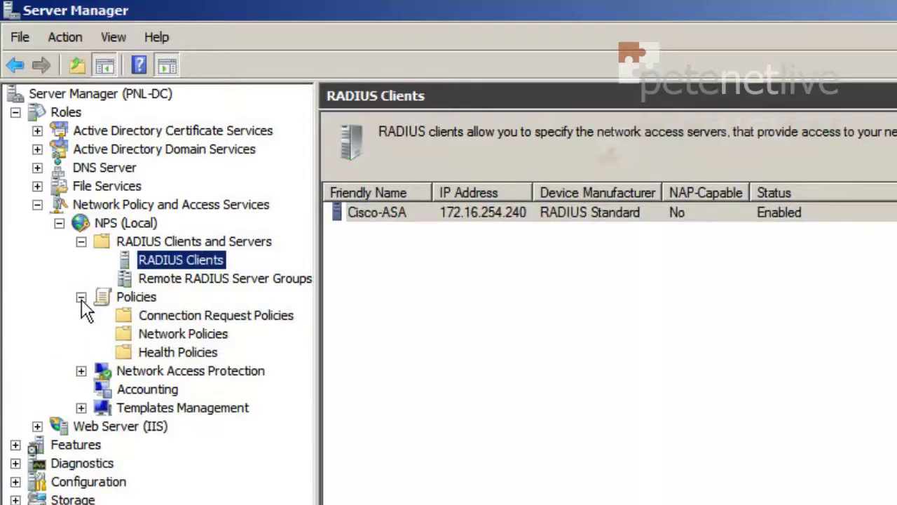
pyautogui.click(172, 324)
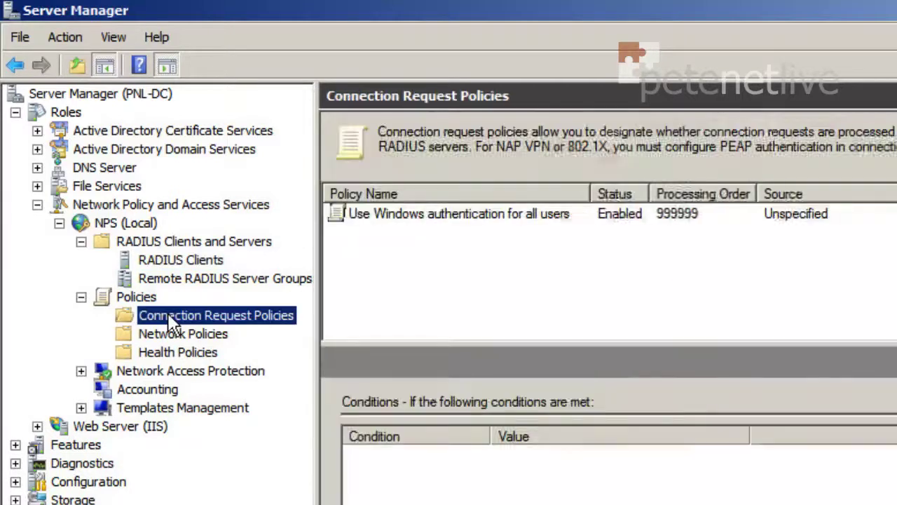
pyautogui.rightClick(172, 324)
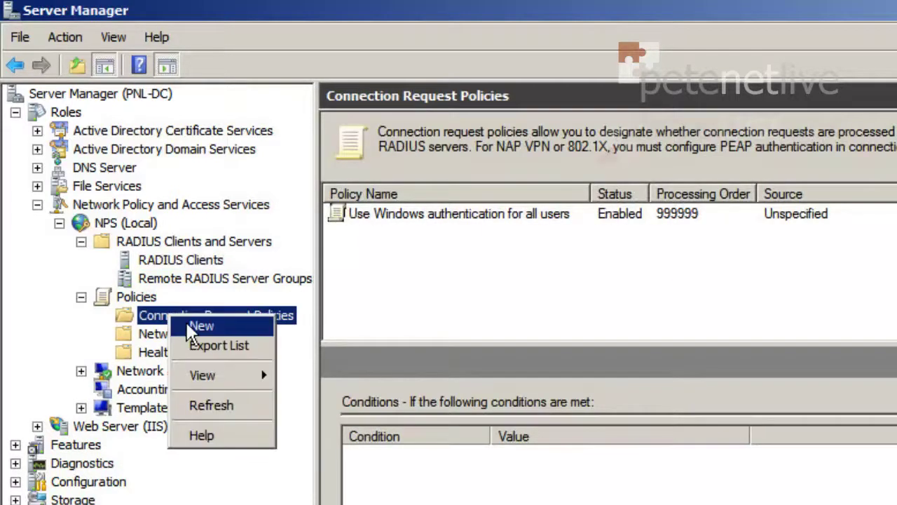
# - Begin connection request policy Remote-VPN with condition Client Friendly Name equals Cisco-ASA
pyautogui.click(187, 322)
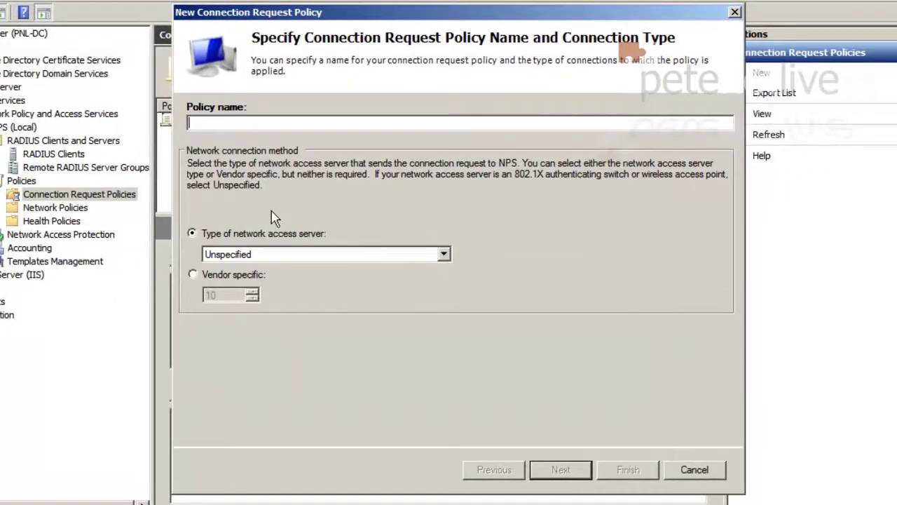
pyautogui.write('Remote-VPN')
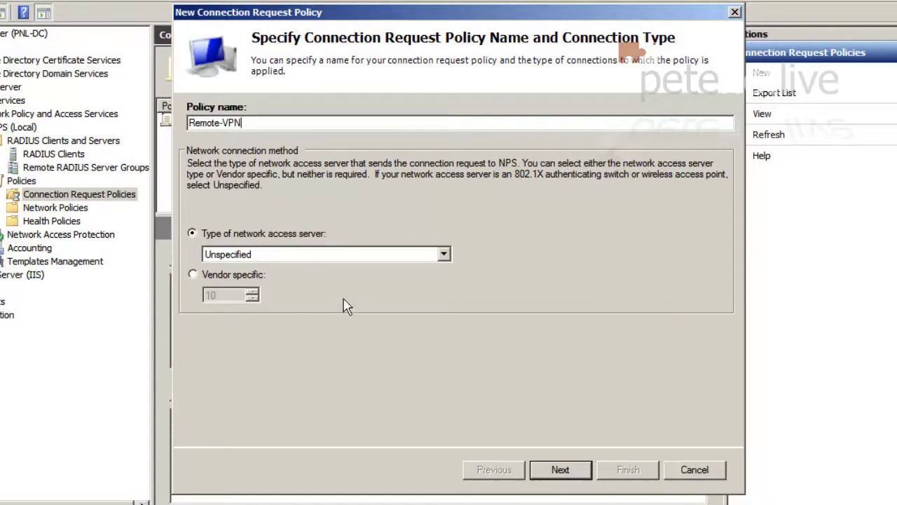
pyautogui.click(559, 472)
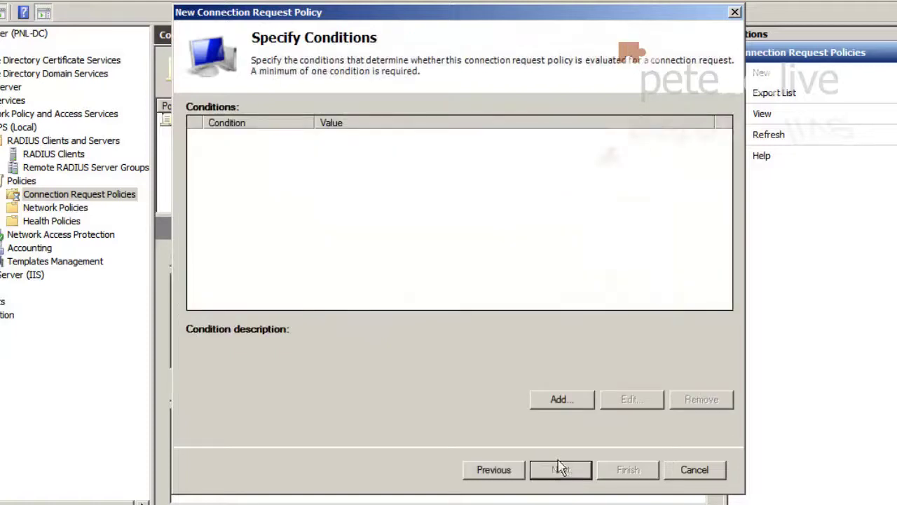
pyautogui.click(561, 399)
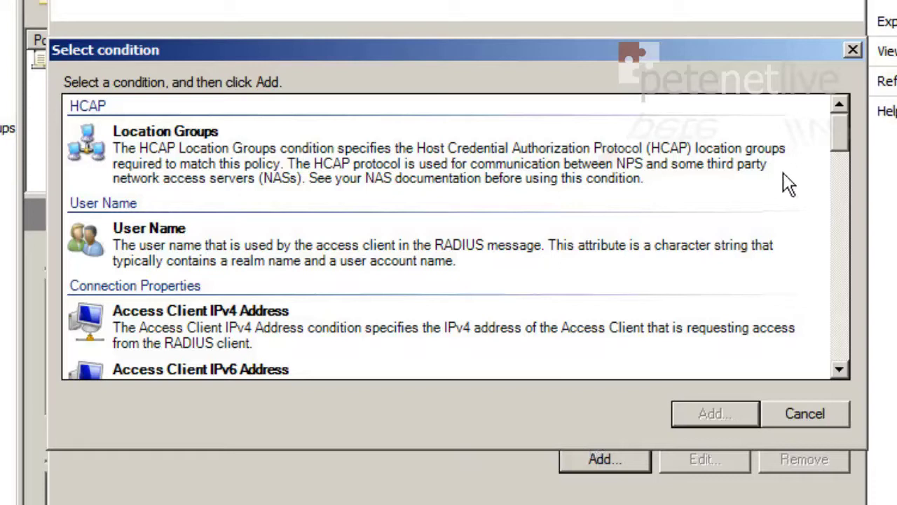
pyautogui.moveTo(845, 144); pyautogui.dragTo(857, 245)
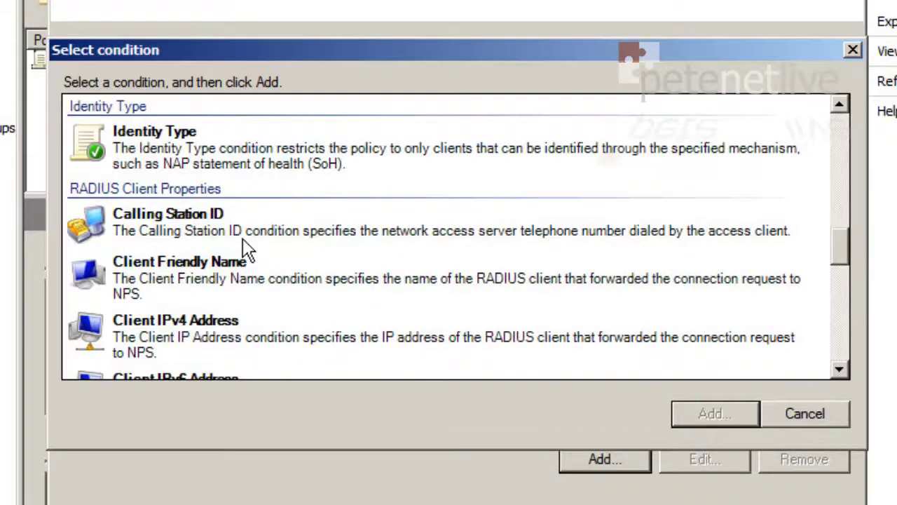
pyautogui.click(137, 287)
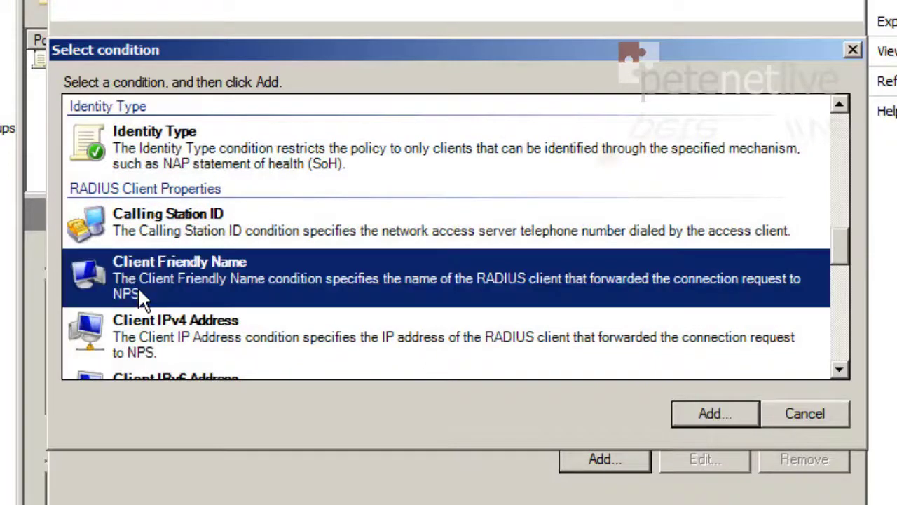
pyautogui.click(699, 414)
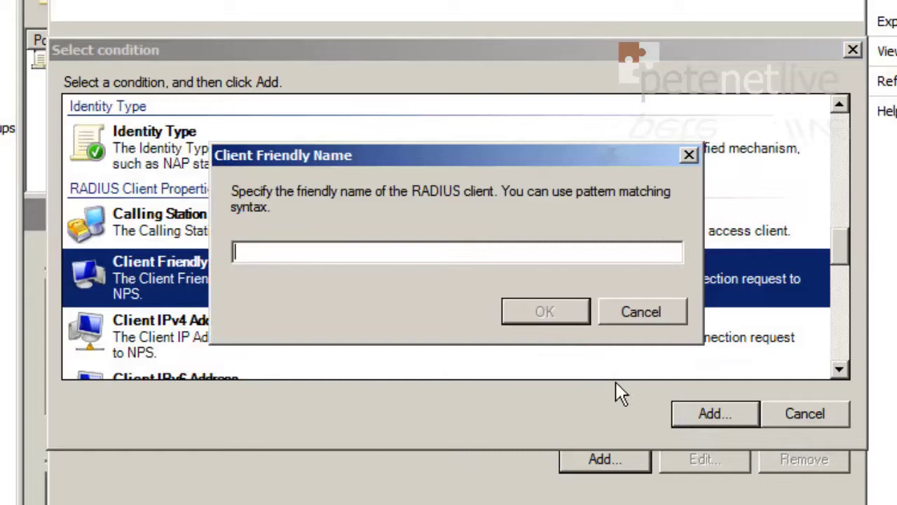
pyautogui.write('Cisco-ASA')
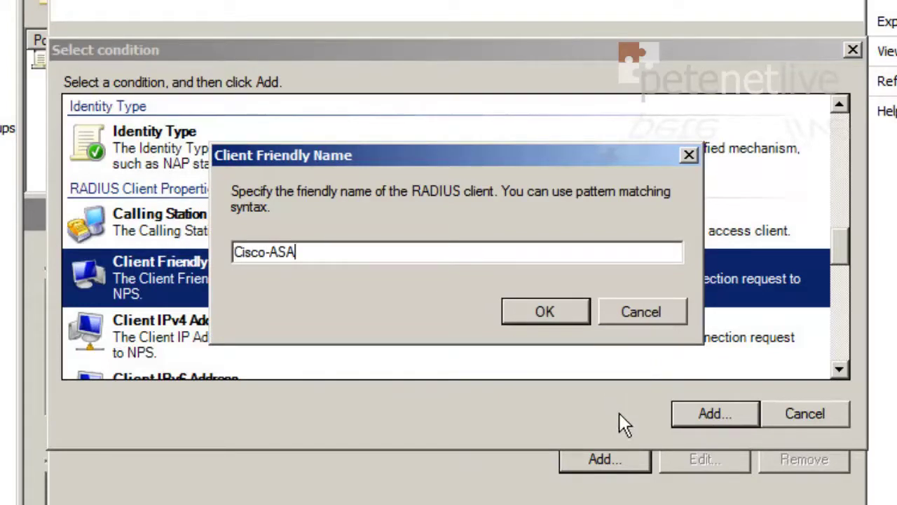
pyautogui.click(548, 317)
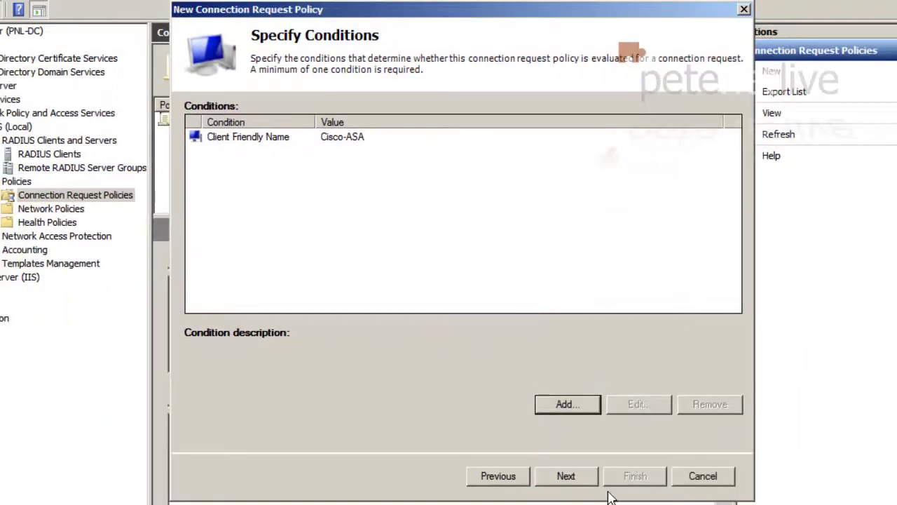
# - Keep authentication on this server, set the realm attribute to User-Name, and finish Remote-VPN
pyautogui.click(565, 477)
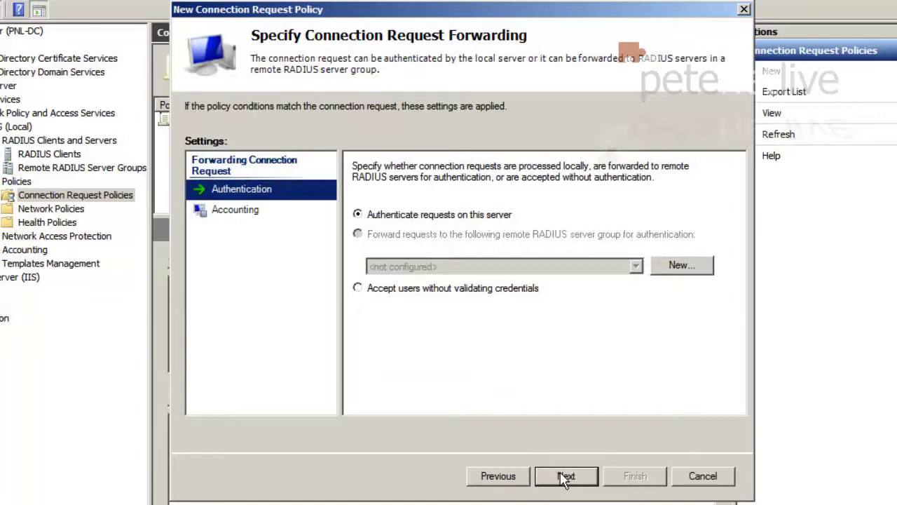
pyautogui.click(565, 477)
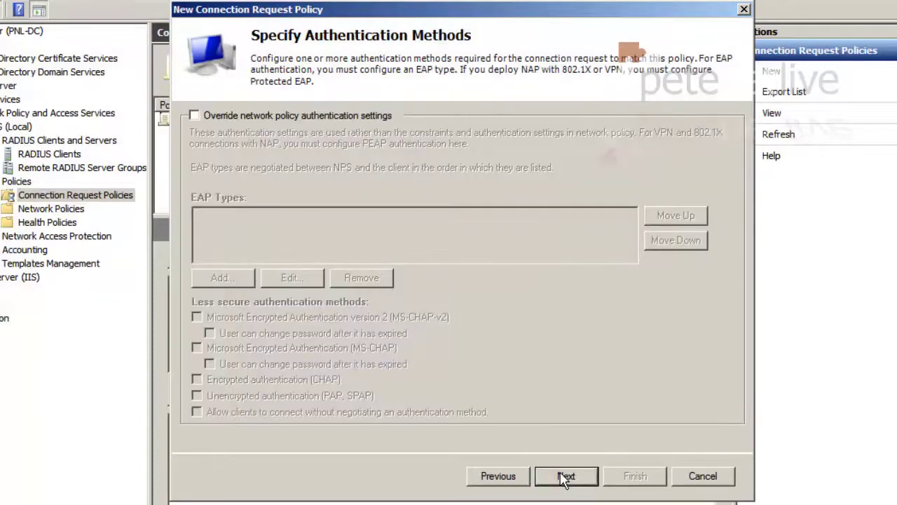
pyautogui.click(565, 477)
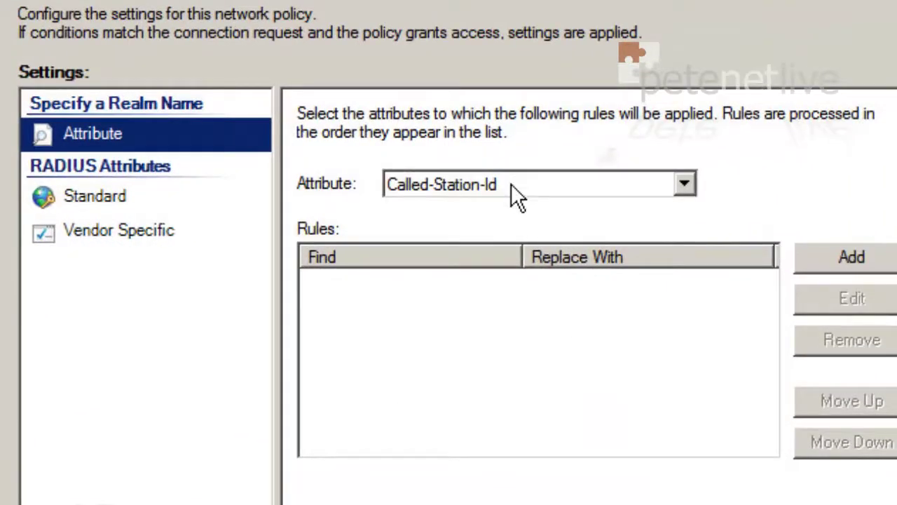
pyautogui.click(514, 184)
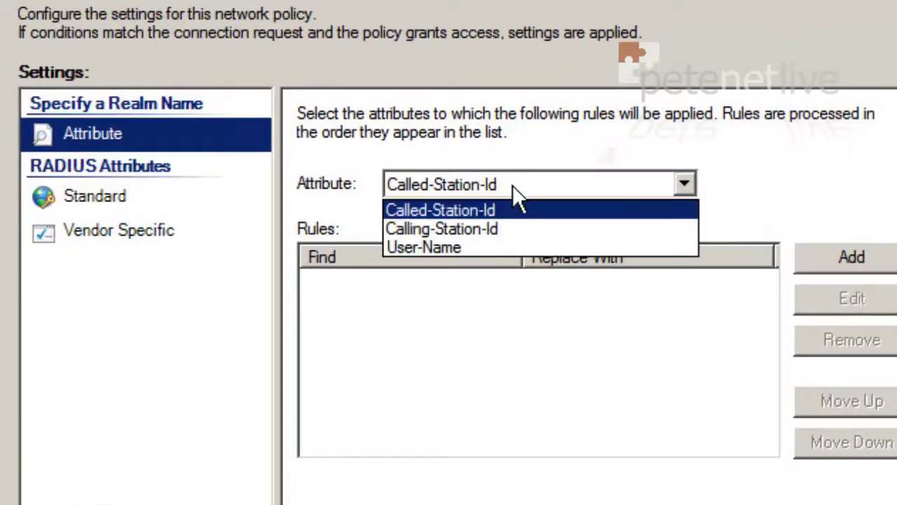
pyautogui.click(465, 249)
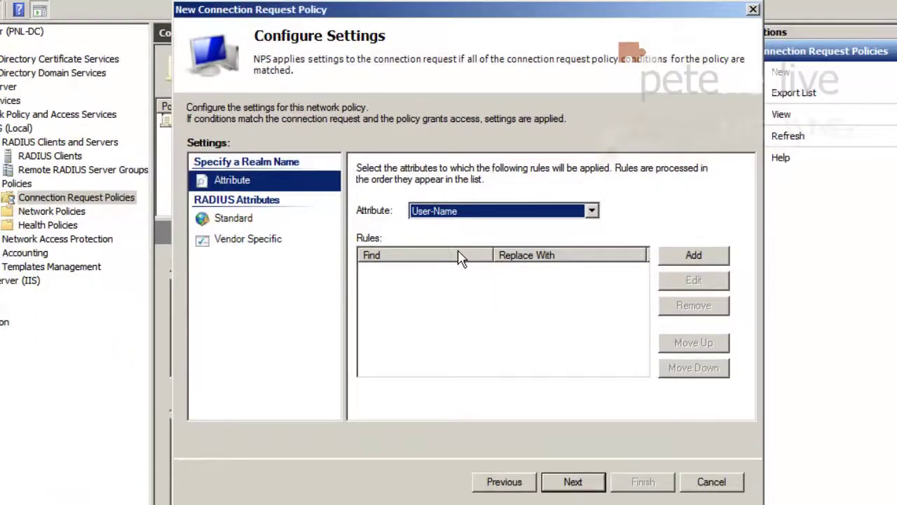
pyautogui.click(573, 483)
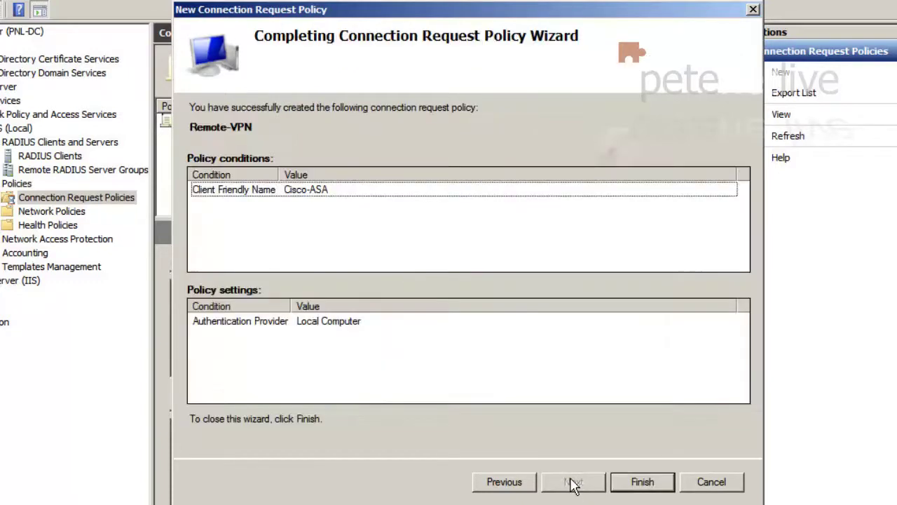
pyautogui.click(643, 486)
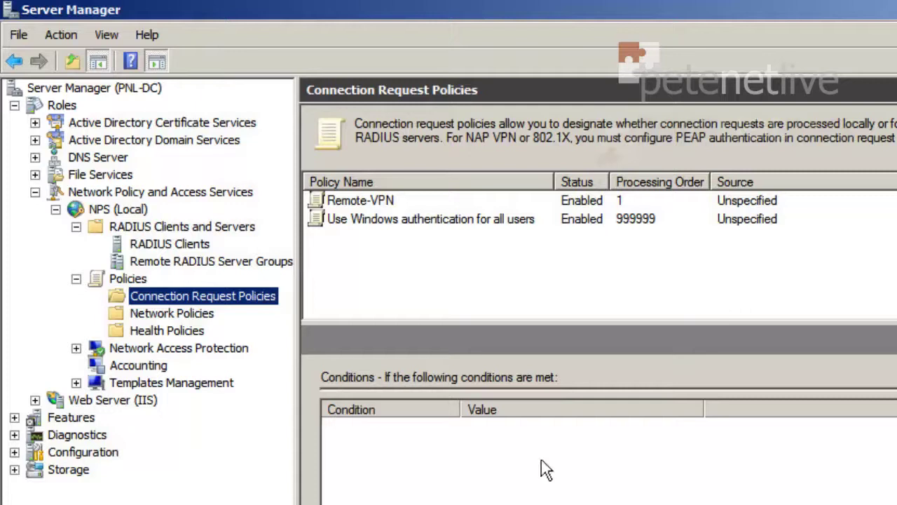
# - Start a new network policy under Network Policies and name it Remote-VPN
pyautogui.click(178, 313)
pyautogui.rightClick(177, 315)
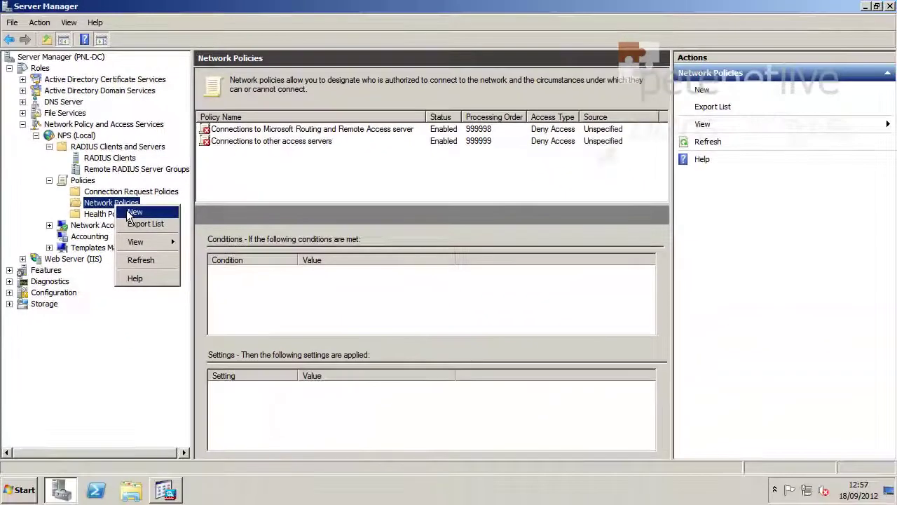
pyautogui.click(128, 213)
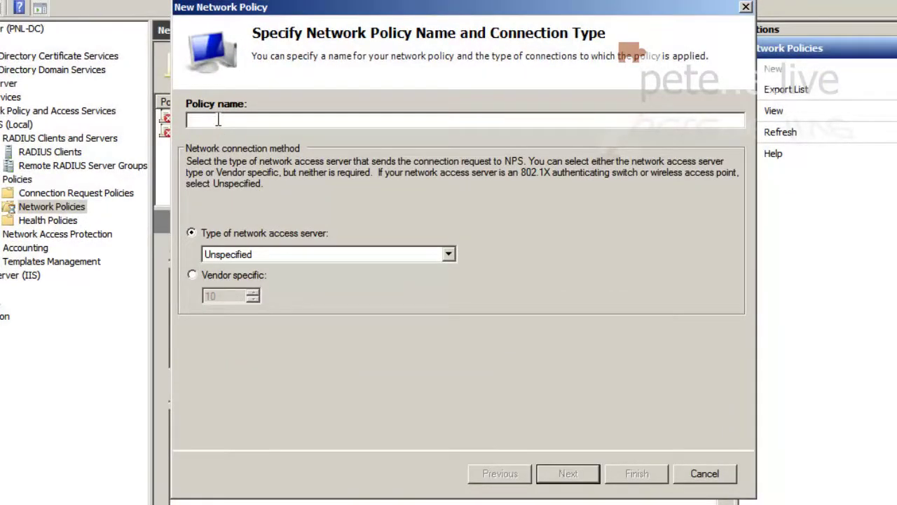
pyautogui.write('Remote-VPN')
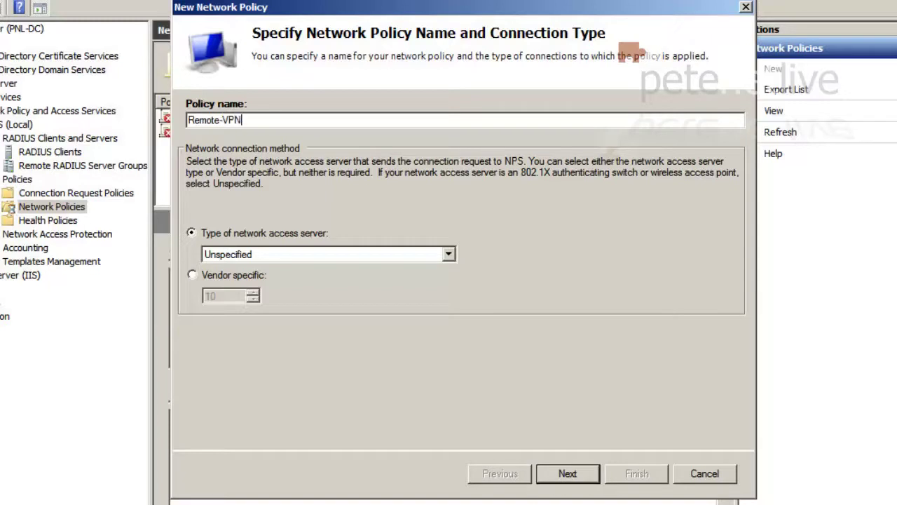
# - Add a User Groups condition restricting Remote-VPN to PETENETLIVE\Domain Users
pyautogui.click(561, 475)
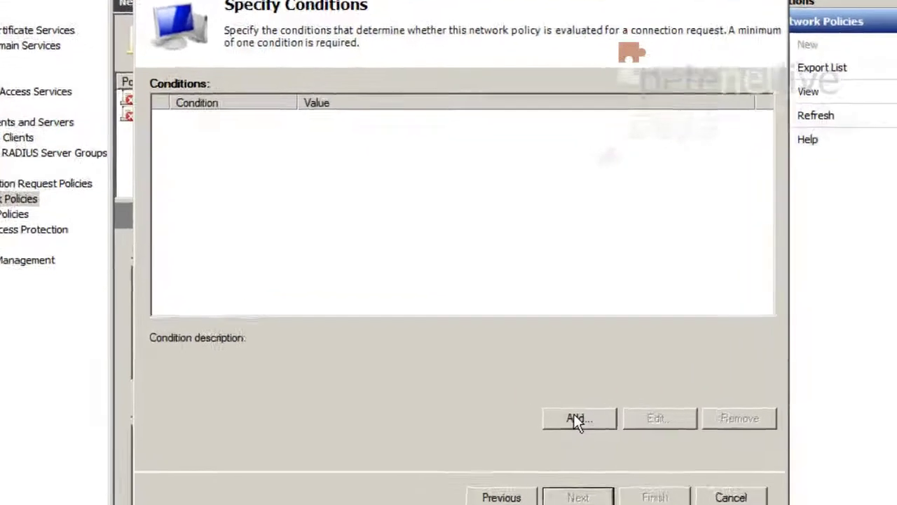
pyautogui.click(568, 404)
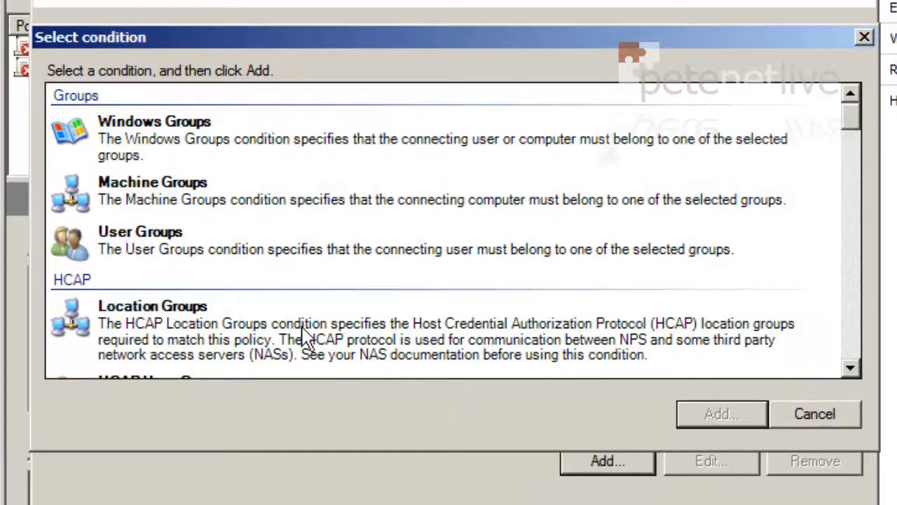
pyautogui.click(210, 257)
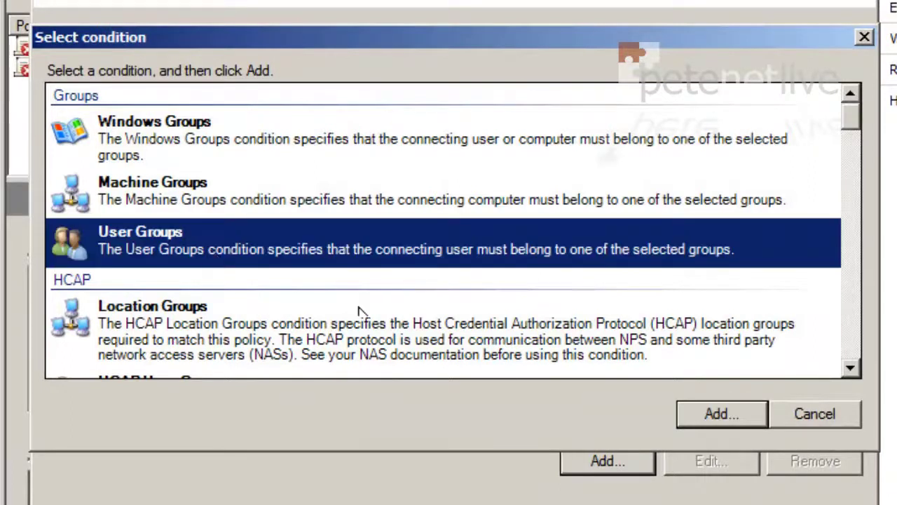
pyautogui.click(705, 408)
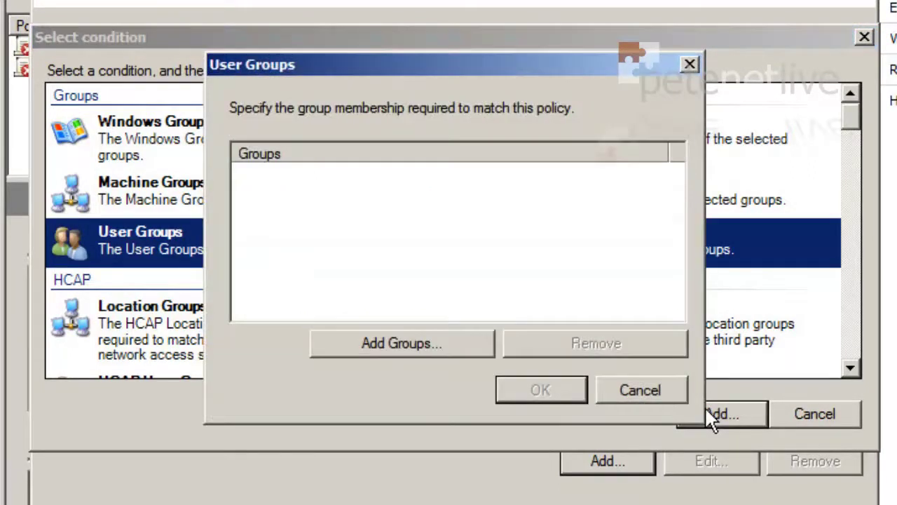
pyautogui.click(397, 342)
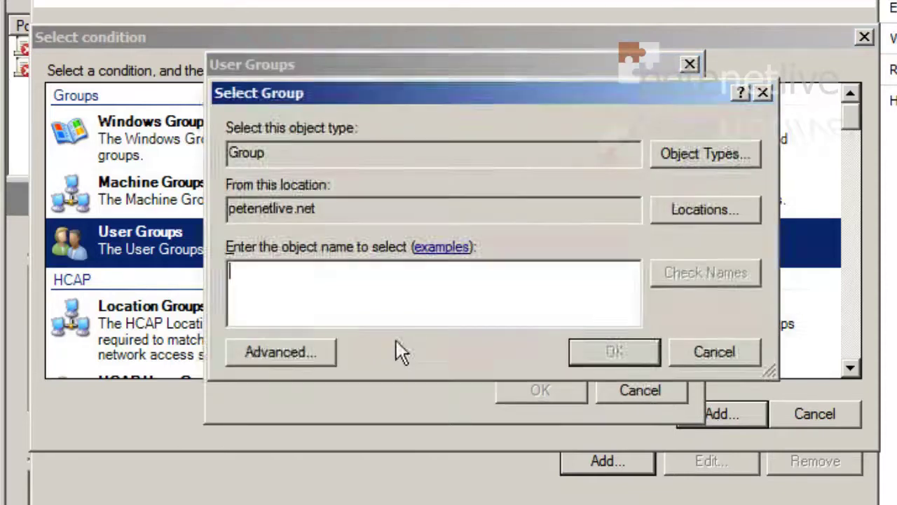
pyautogui.write('dom')
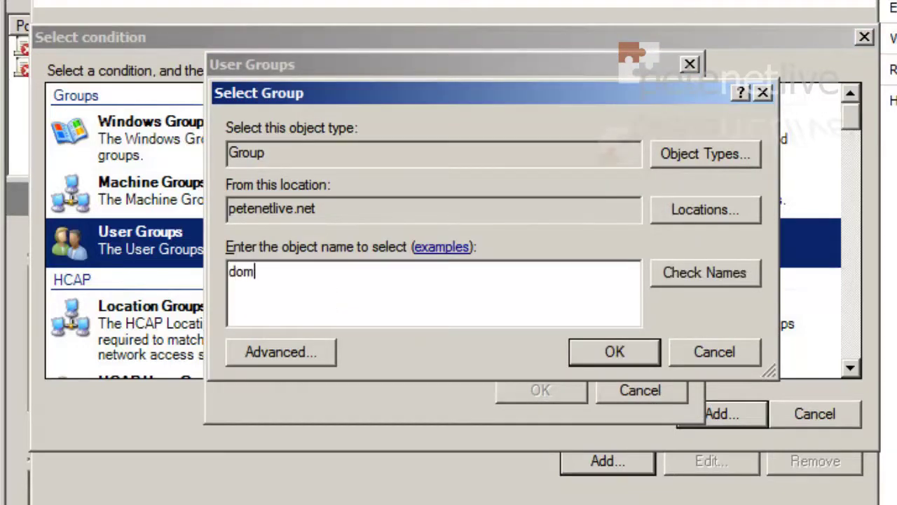
pyautogui.click(698, 268)
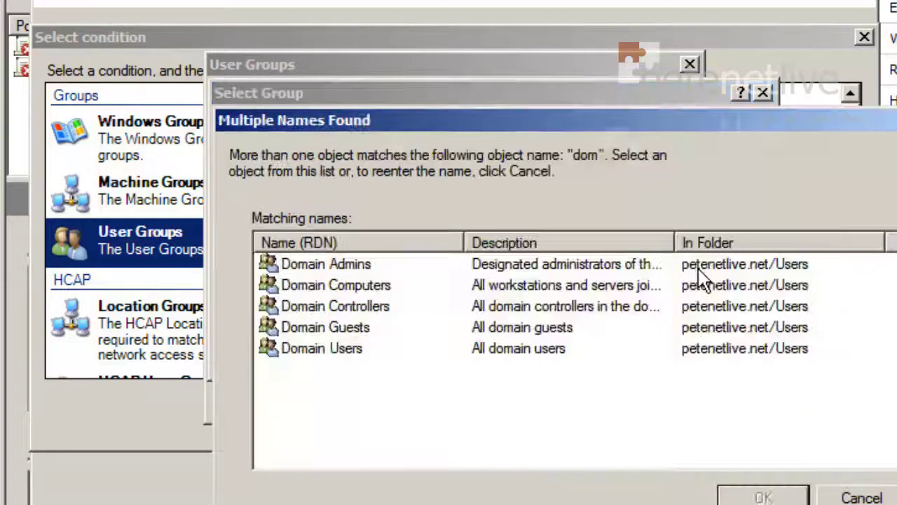
pyautogui.click(312, 350)
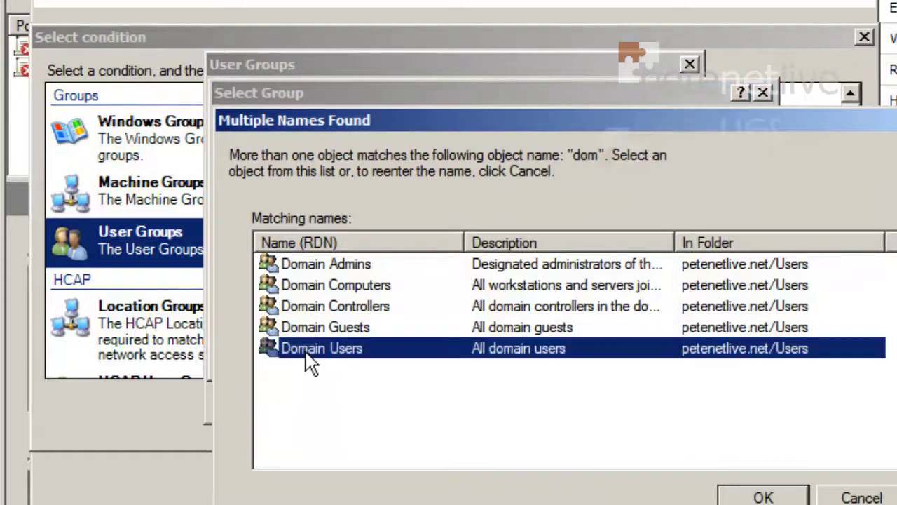
pyautogui.click(764, 496)
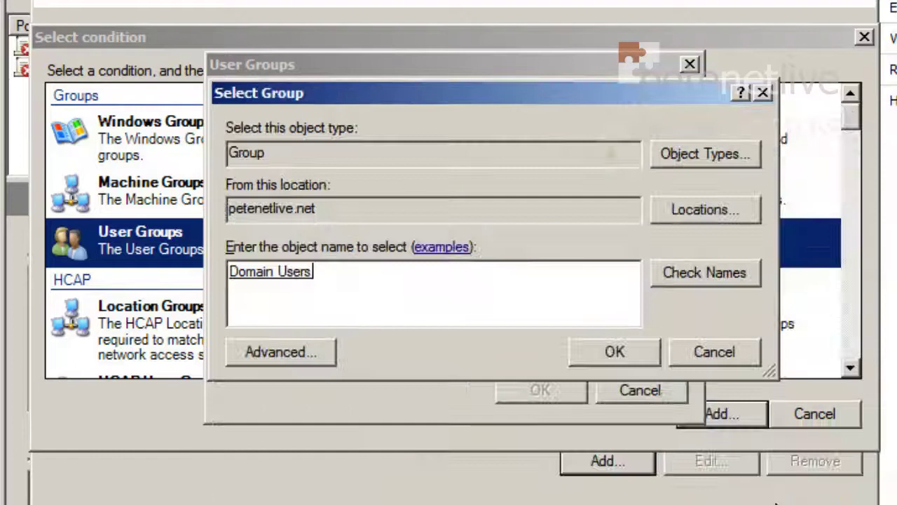
pyautogui.click(601, 353)
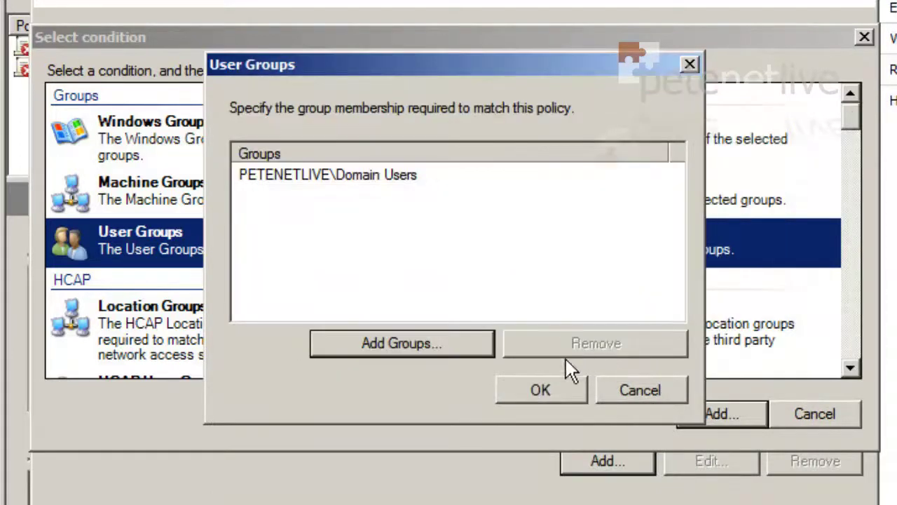
pyautogui.click(539, 389)
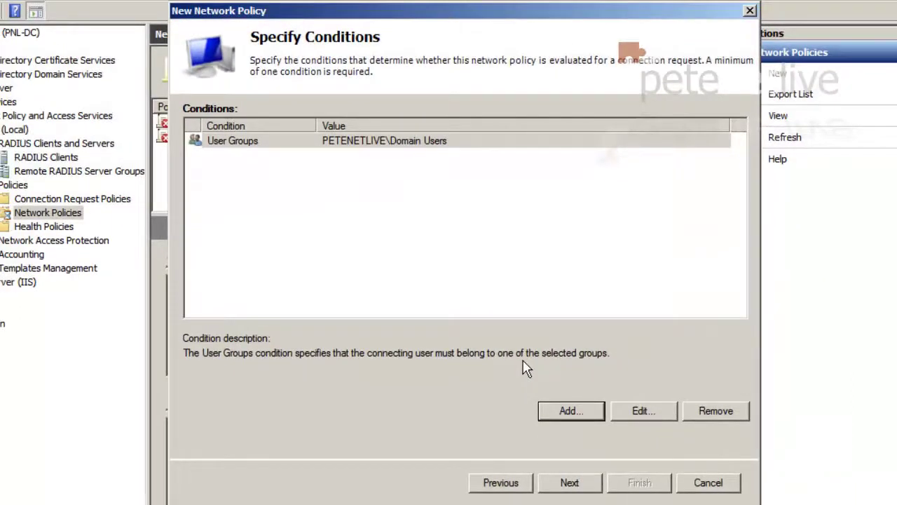
# - Grant access, allow unencrypted PAP/SPAP authentication, keep default constraints and settings, and finish Remote-VPN
pyautogui.click(565, 484)
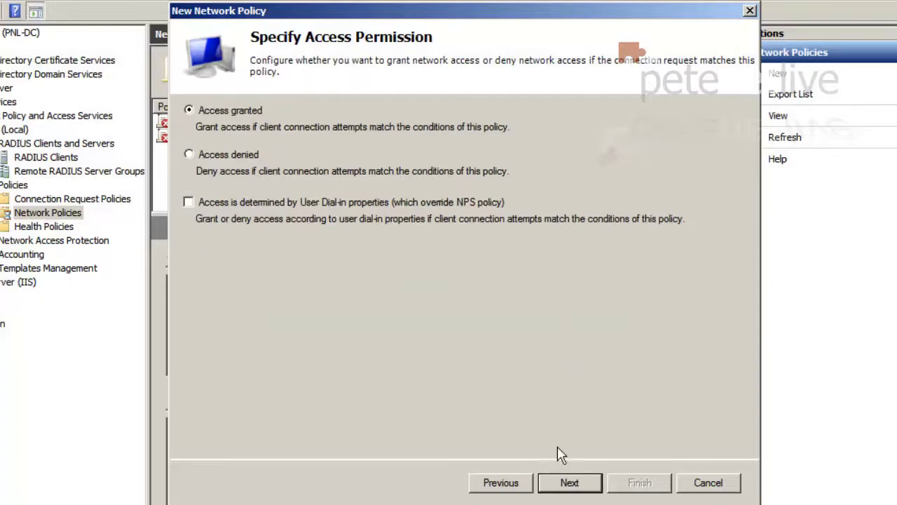
pyautogui.click(573, 482)
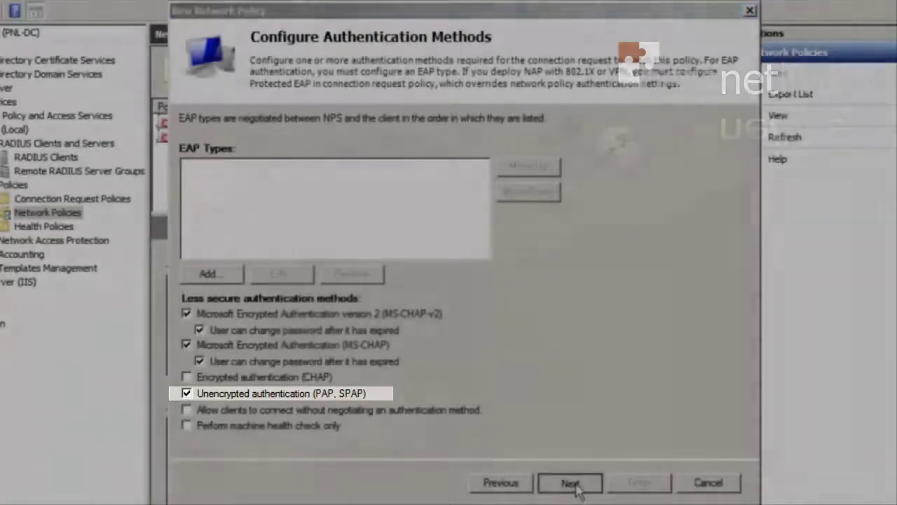
pyautogui.click(571, 483)
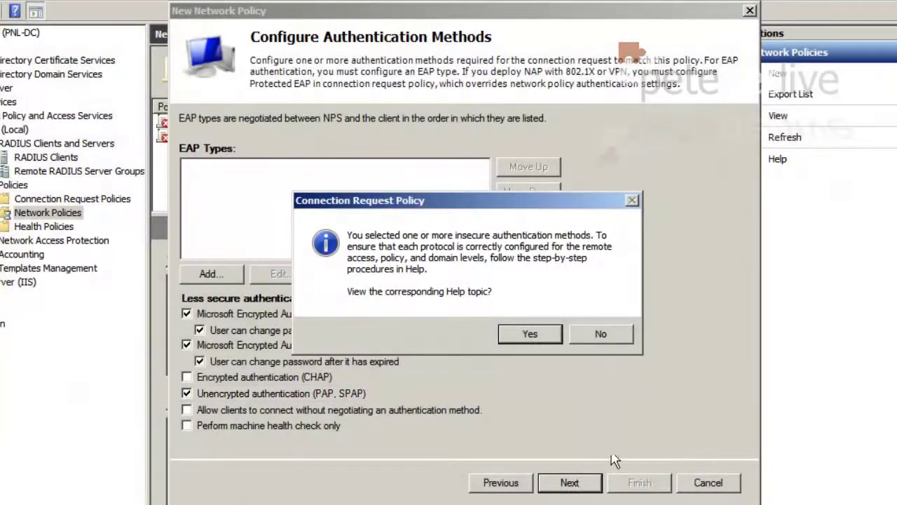
pyautogui.click(595, 335)
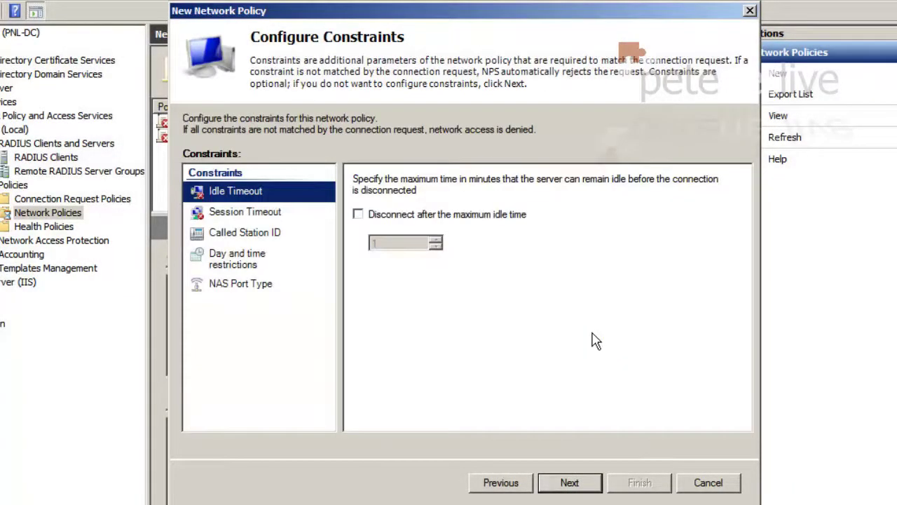
pyautogui.click(585, 488)
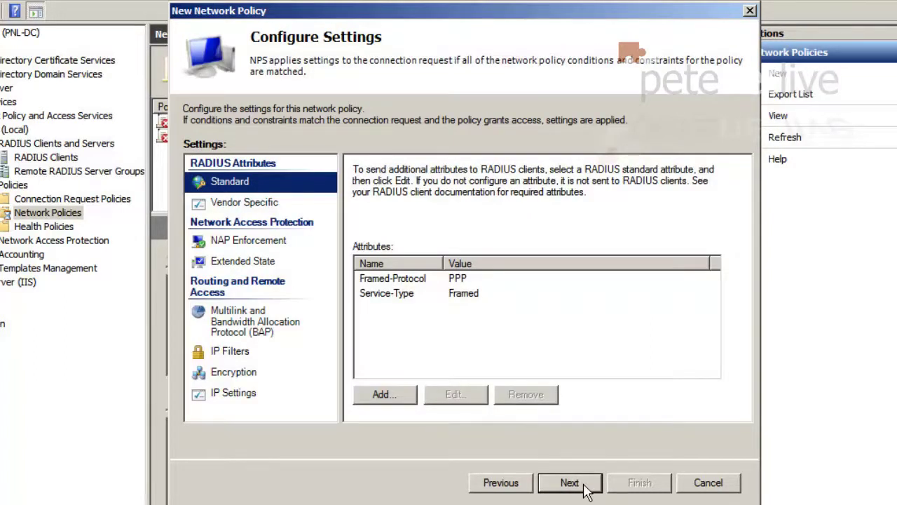
pyautogui.click(584, 488)
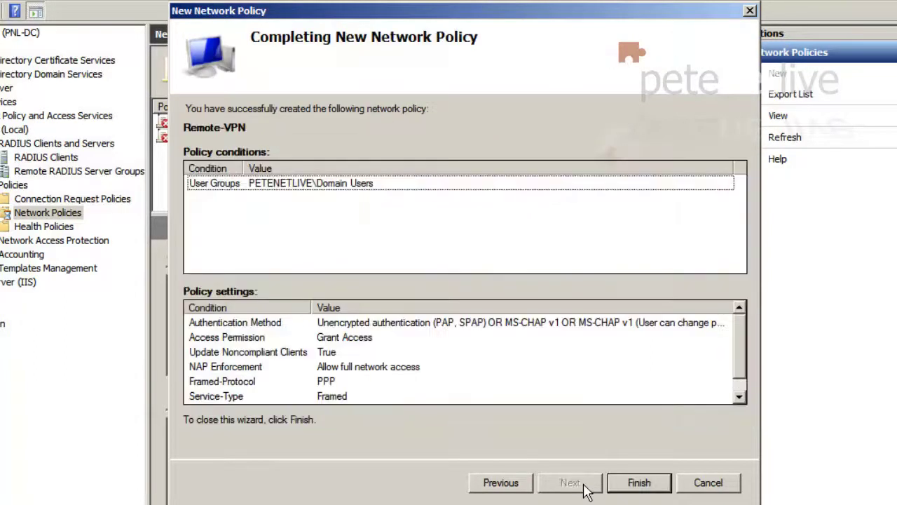
pyautogui.click(635, 485)
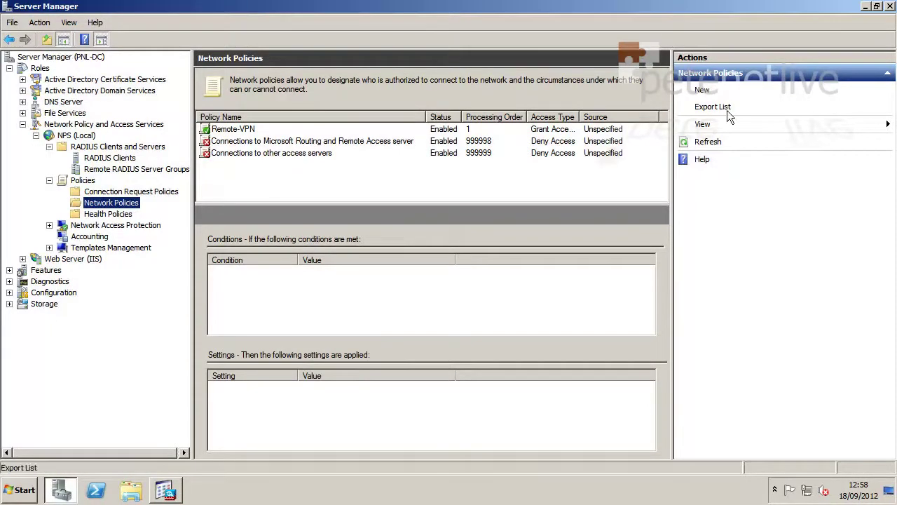
# - Minimize Server Manager and bring the Cisco ASDM window back on screen
pyautogui.click(865, 6)
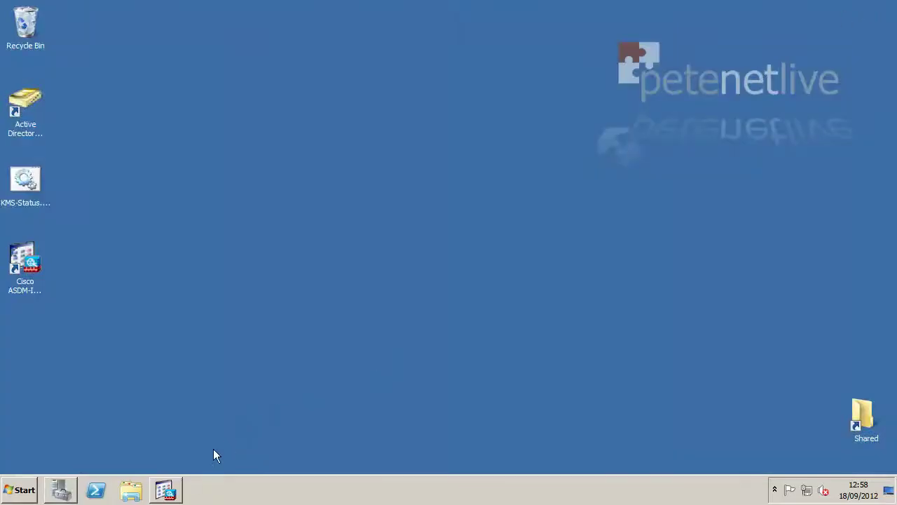
pyautogui.click(169, 490)
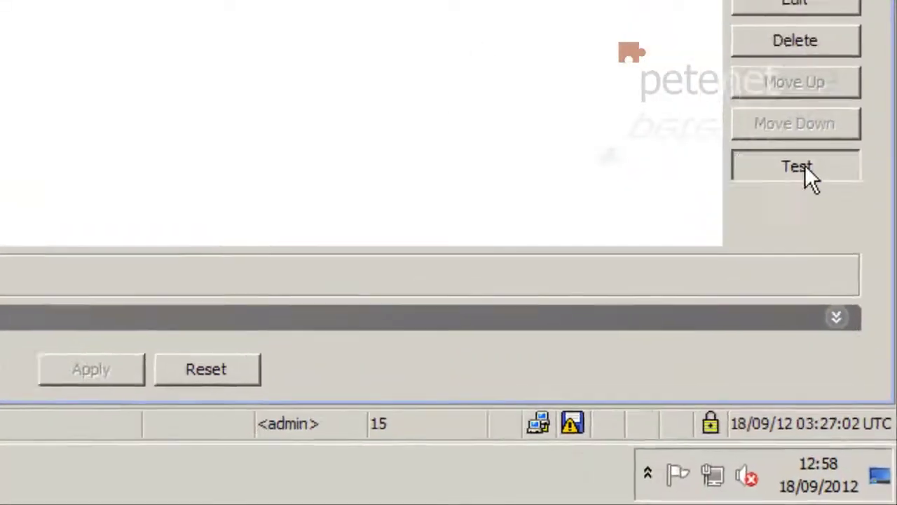
# - Test authentication against RADIUS host 172.16.254.181 with a domain user's username and password
pyautogui.click(794, 119)
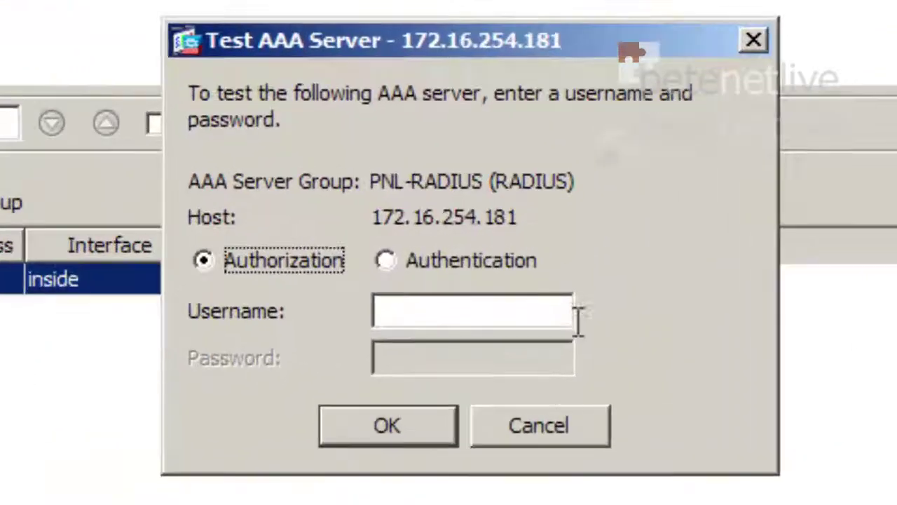
pyautogui.click(389, 261)
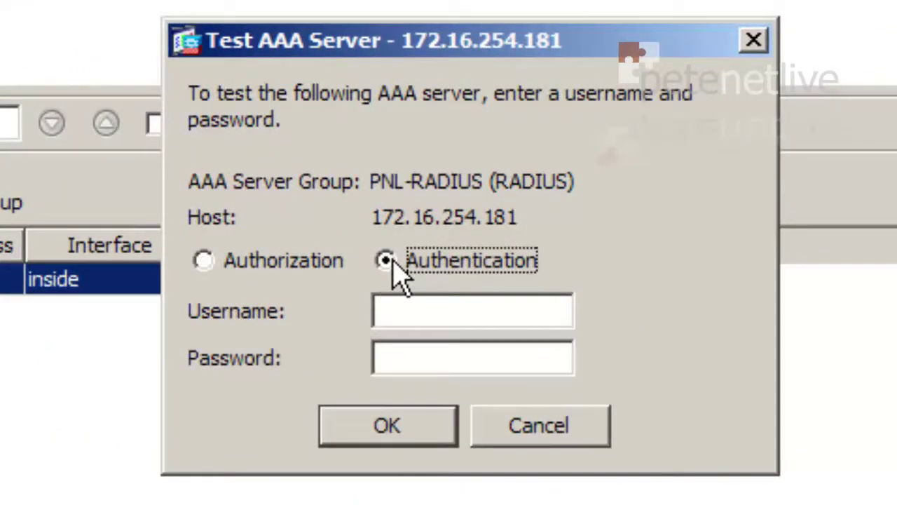
pyautogui.click(403, 315)
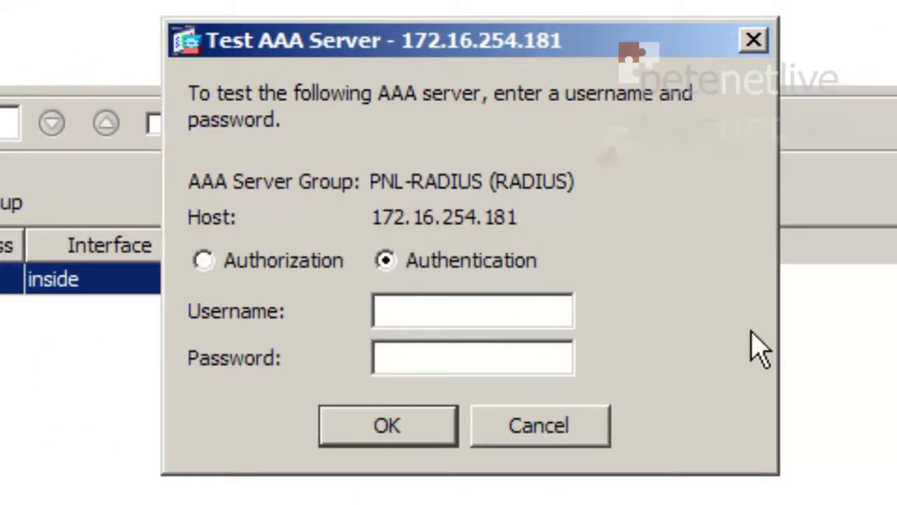
pyautogui.write('petelong')
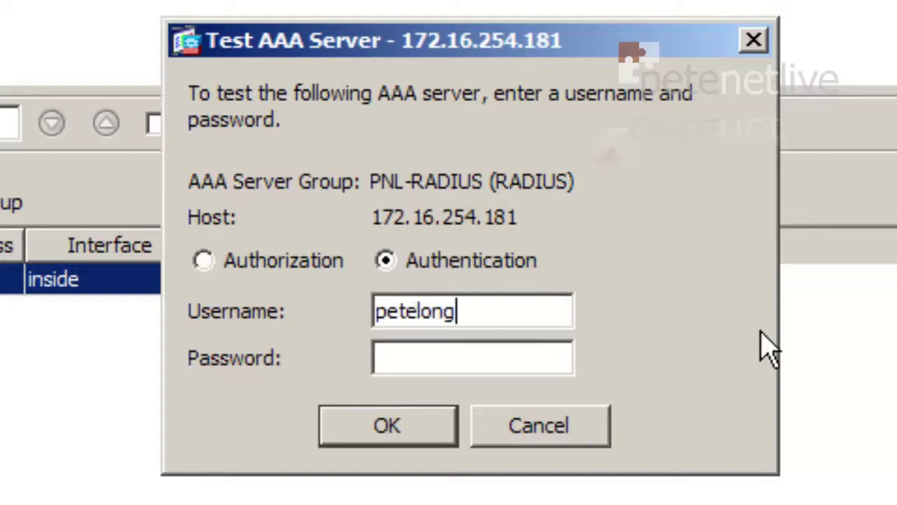
pyautogui.press('Tab')
pyautogui.write('********')
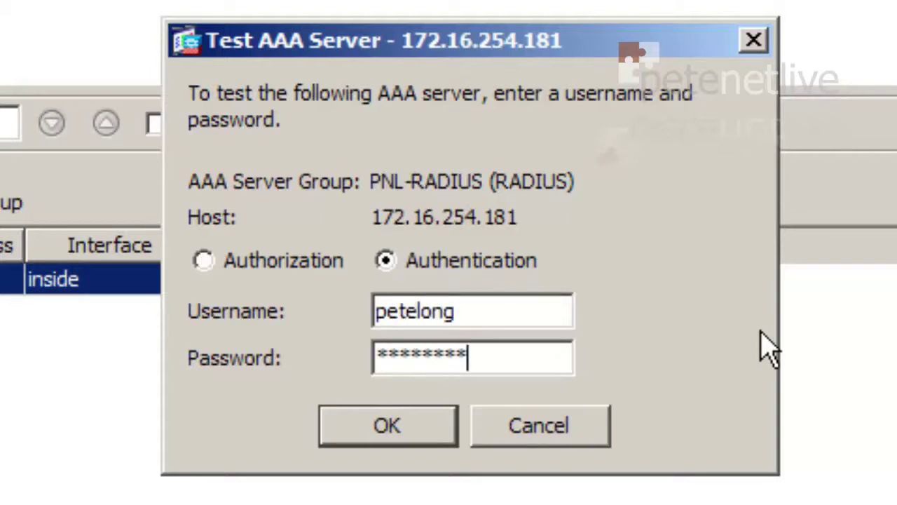
pyautogui.click(433, 425)
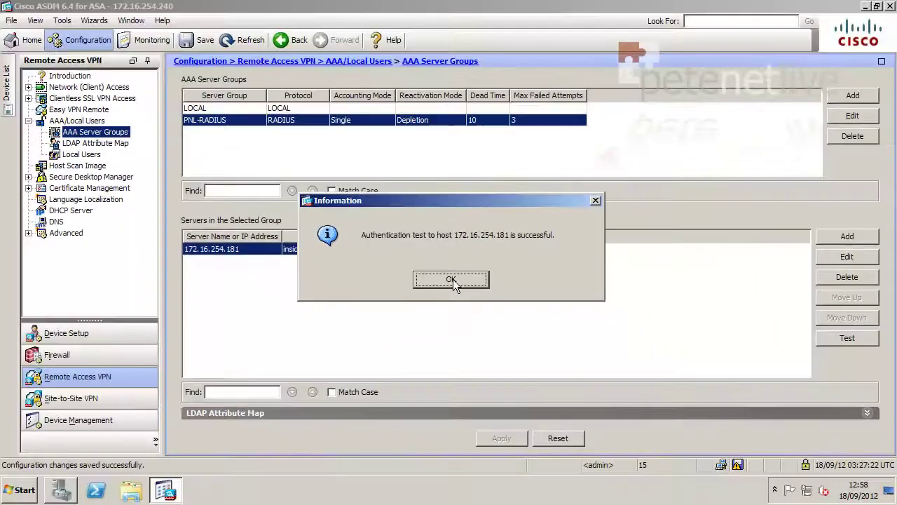
pyautogui.click(479, 356)
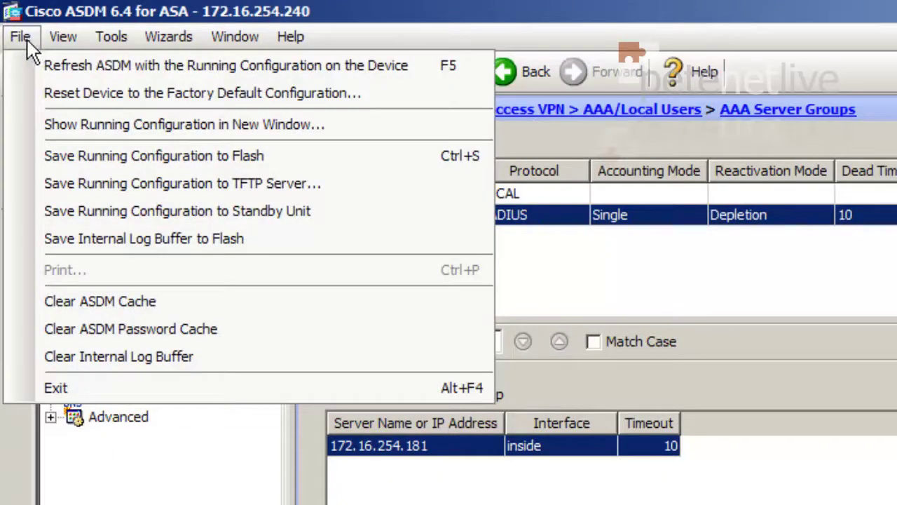
# - Save the running configuration to flash, then minimize the ASDM window
pyautogui.click(58, 156)
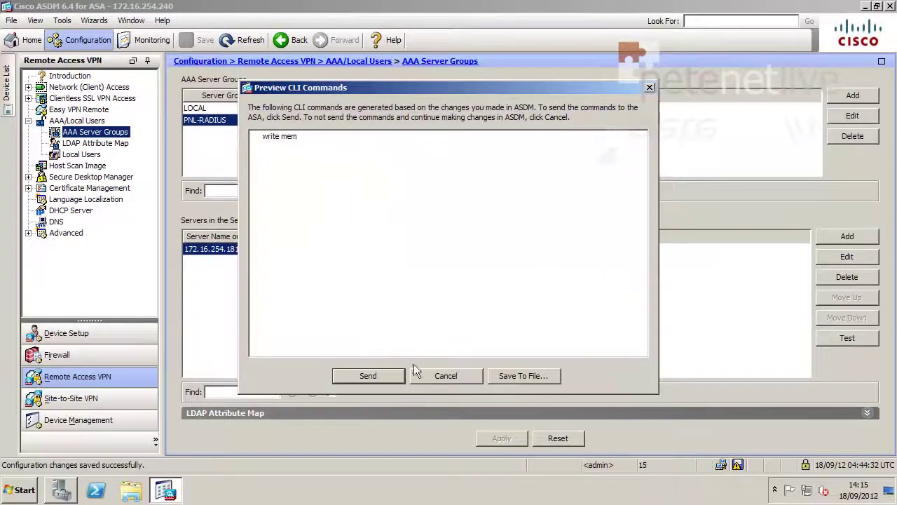
pyautogui.click(392, 376)
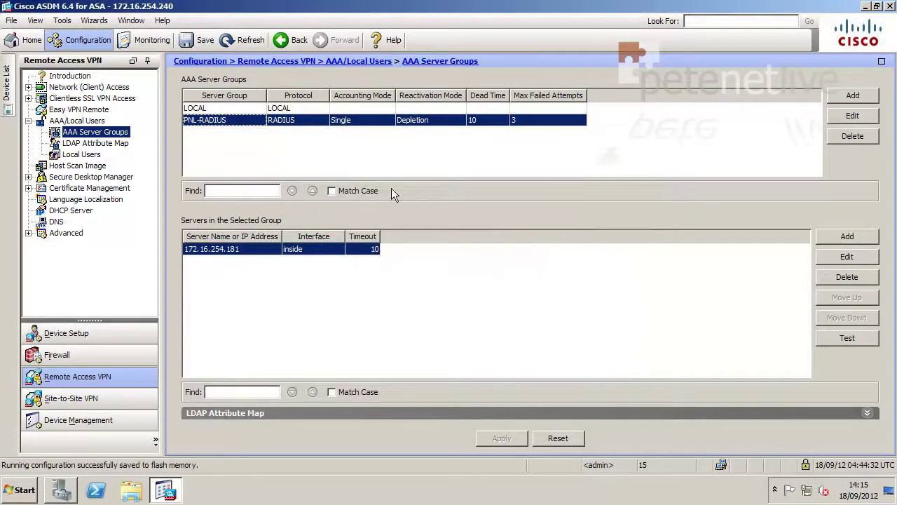
pyautogui.click(866, 6)
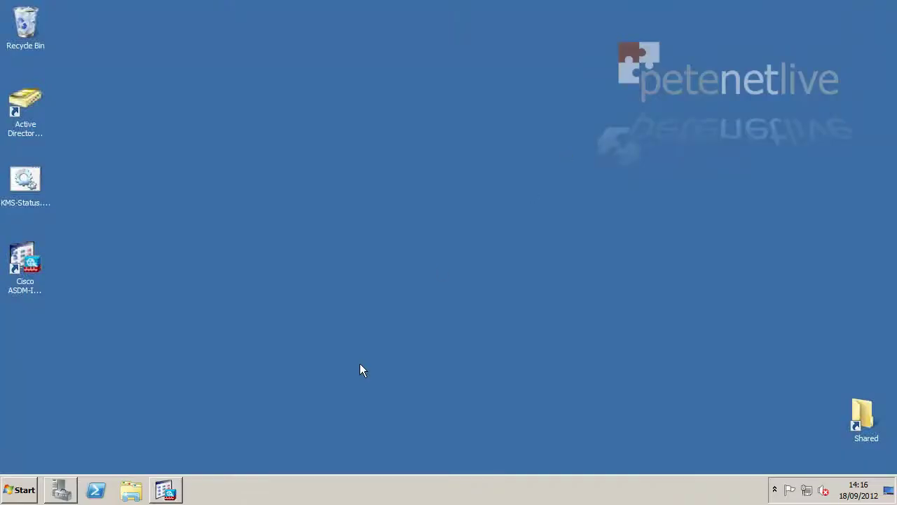